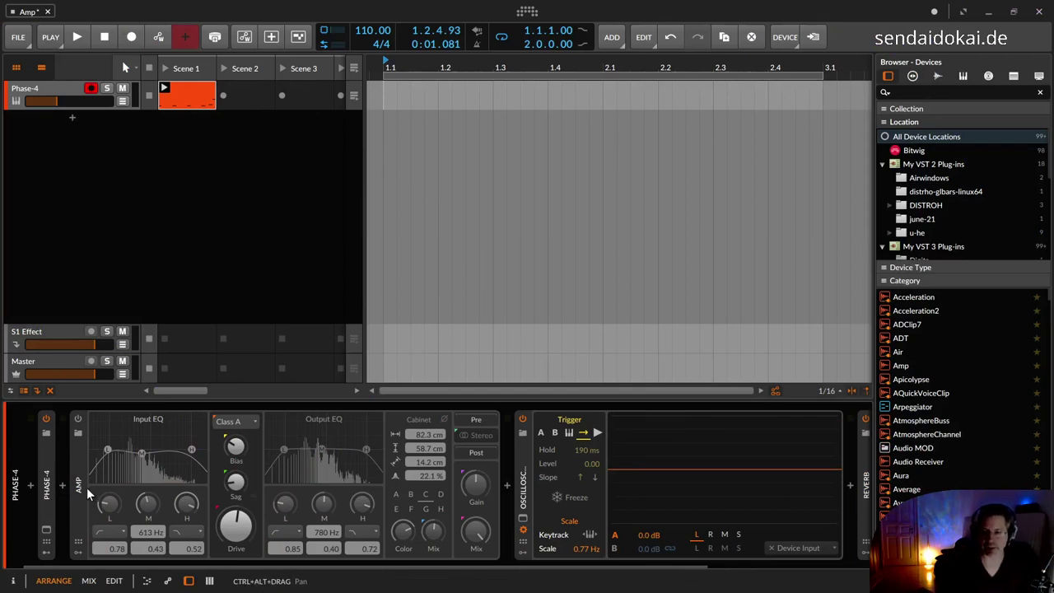
Hide the Oscilloscope device's trigger and scale settings so only its waveform display remains
{"action": "left_click", "coordinate": [223, 179]}
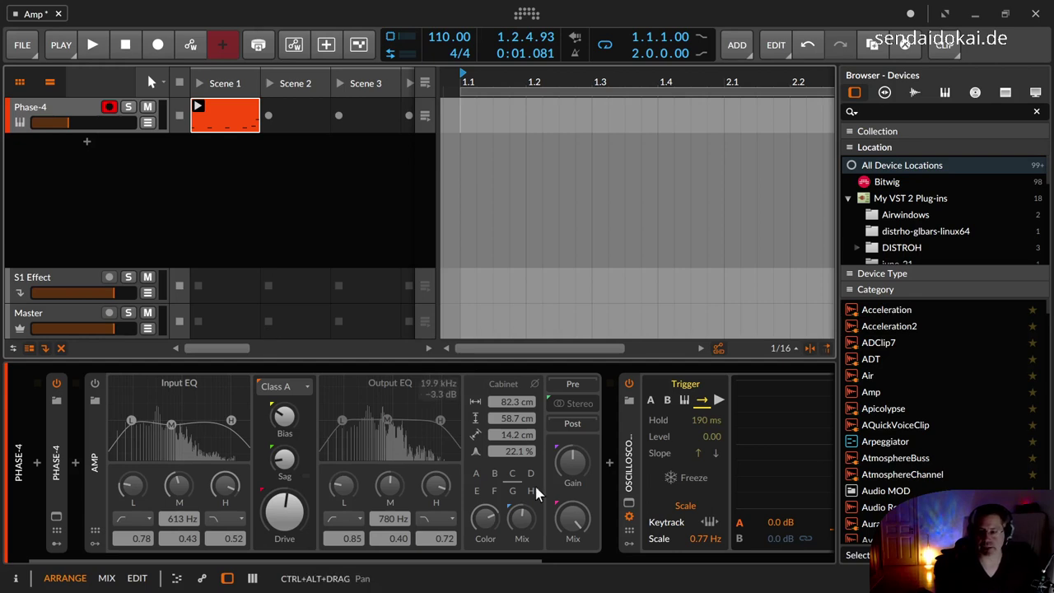
{"action": "left_click", "coordinate": [626, 519]}
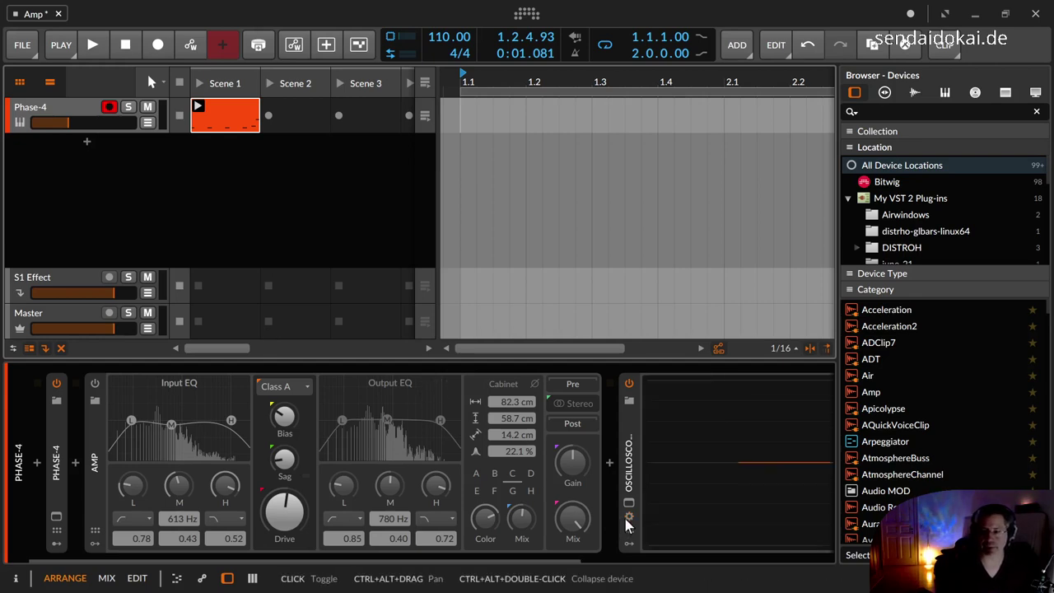
{"action": "left_click_drag", "start_coordinate": [226, 559], "coordinate": [264, 574]}
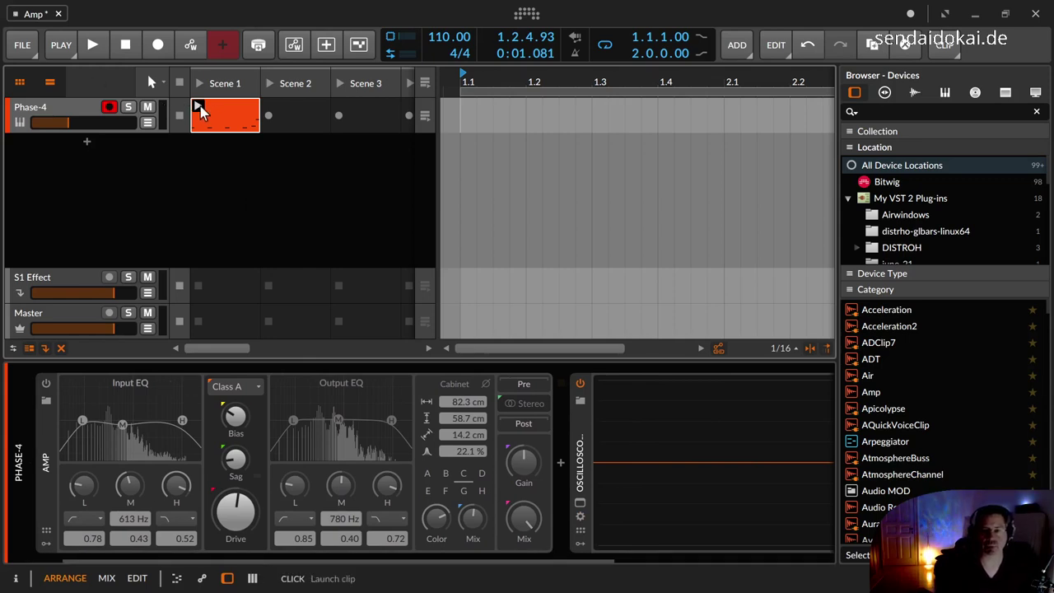
Audition the Scene 1 clip with the Amp switched off and the Phase-4 track volume raised to about −4.6 dB
{"action": "left_click", "coordinate": [200, 110]}
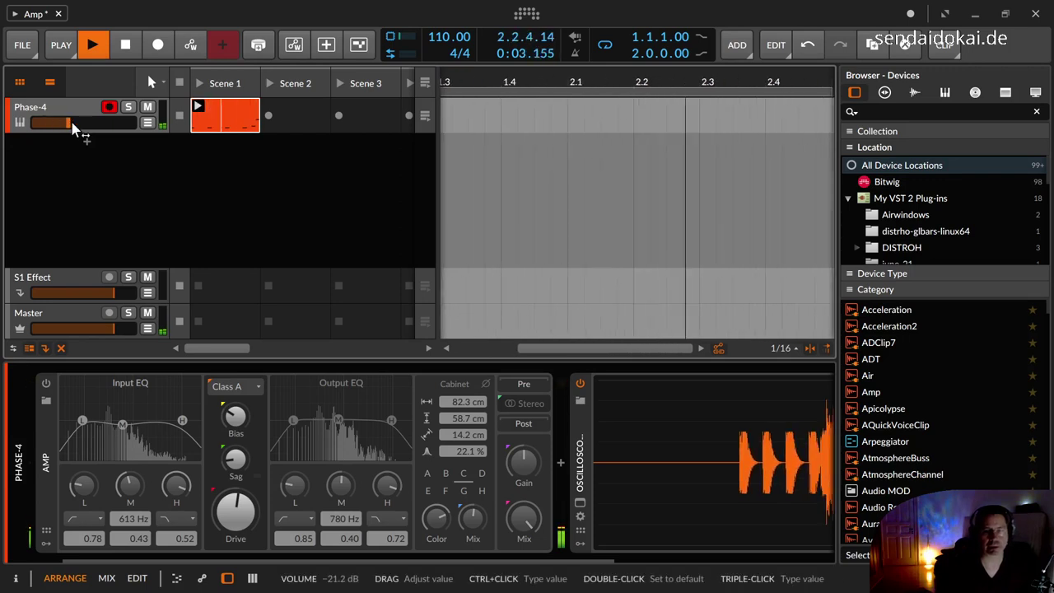
{"action": "mouse_move", "coordinate": [83, 123]}
{"action": "left_mouse_down"}
{"action": "mouse_move", "coordinate": [123, 124]}
{"action": "mouse_move", "coordinate": [100, 123]}
{"action": "left_mouse_up"}
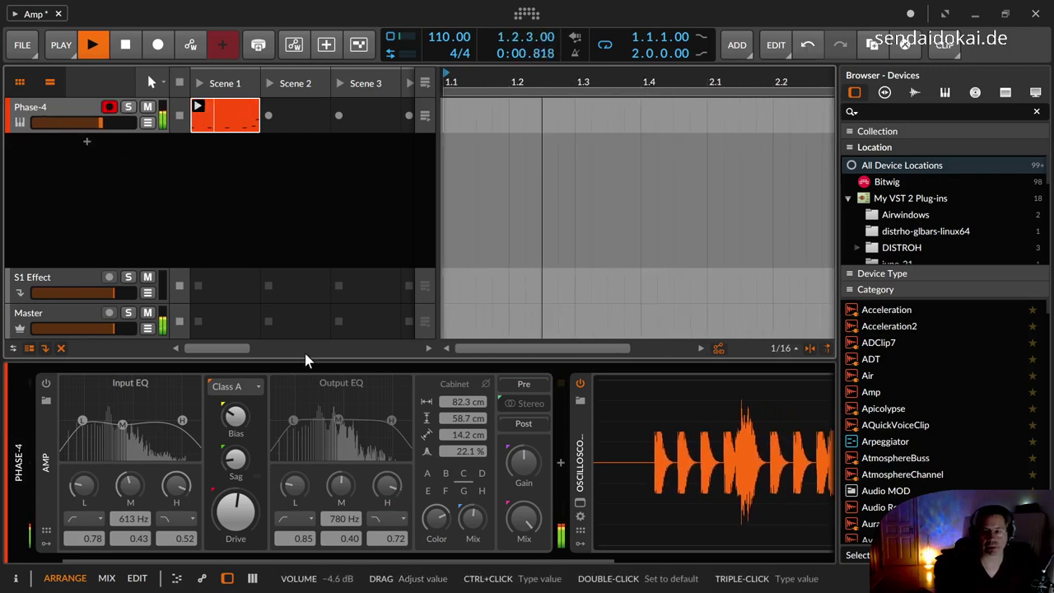
{"action": "left_click_drag", "start_coordinate": [342, 559], "coordinate": [455, 415]}
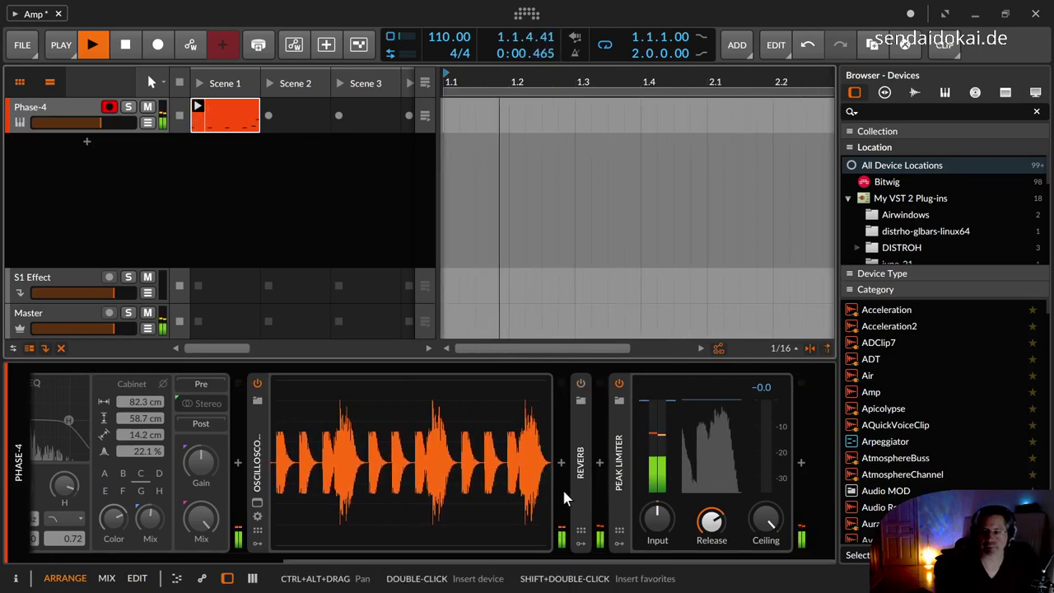
{"action": "left_click_drag", "start_coordinate": [557, 563], "coordinate": [284, 543]}
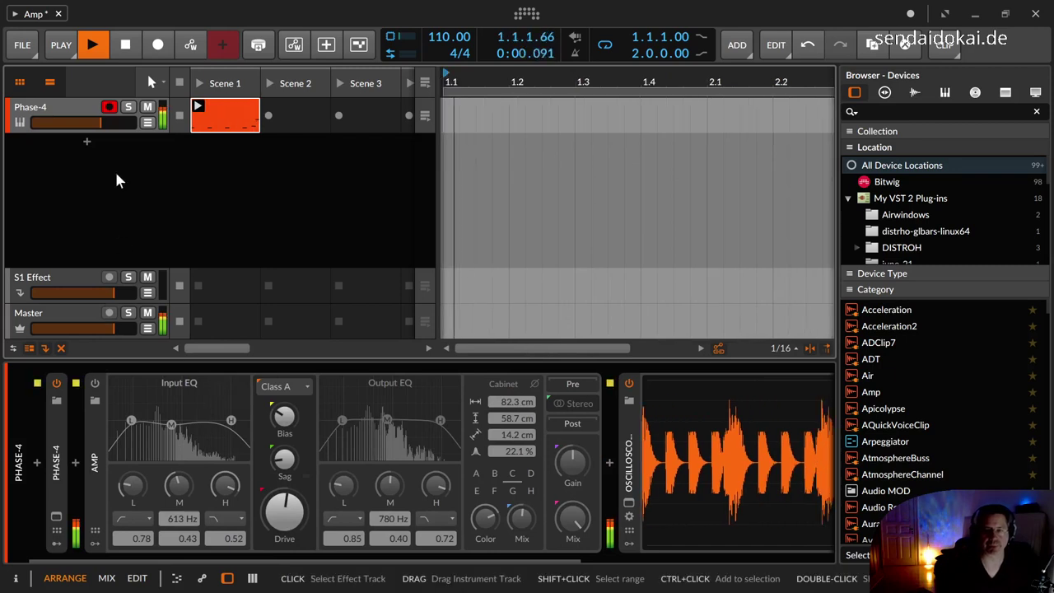
{"action": "key", "text": "space"}
{"action": "left_click_drag", "start_coordinate": [112, 123], "coordinate": [87, 123]}
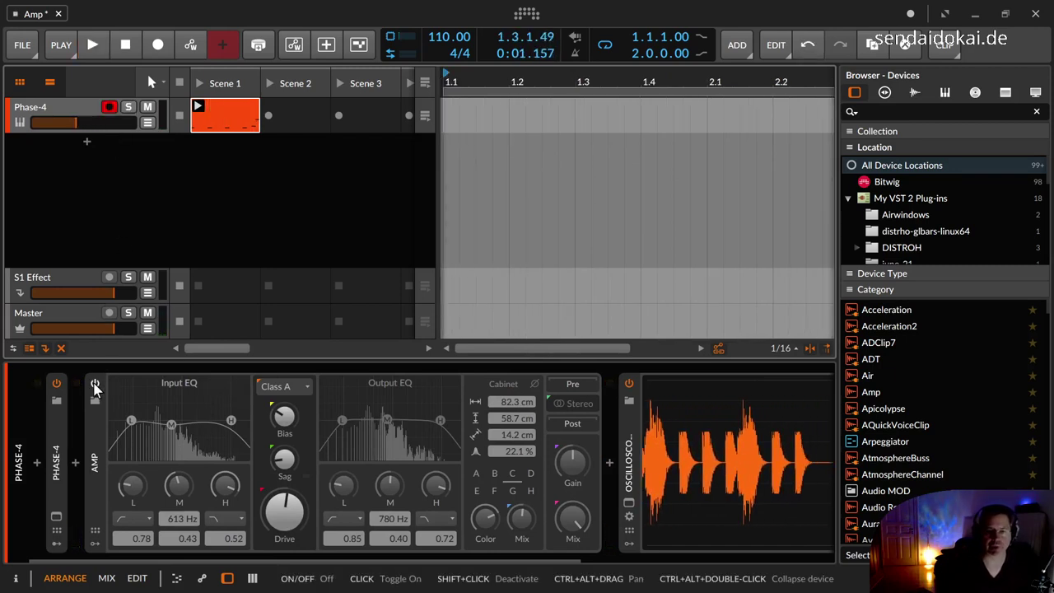
Switch on the Amp device and set the Phase-4 track volume to −6.1 dB during playback
{"action": "left_click", "coordinate": [95, 384]}
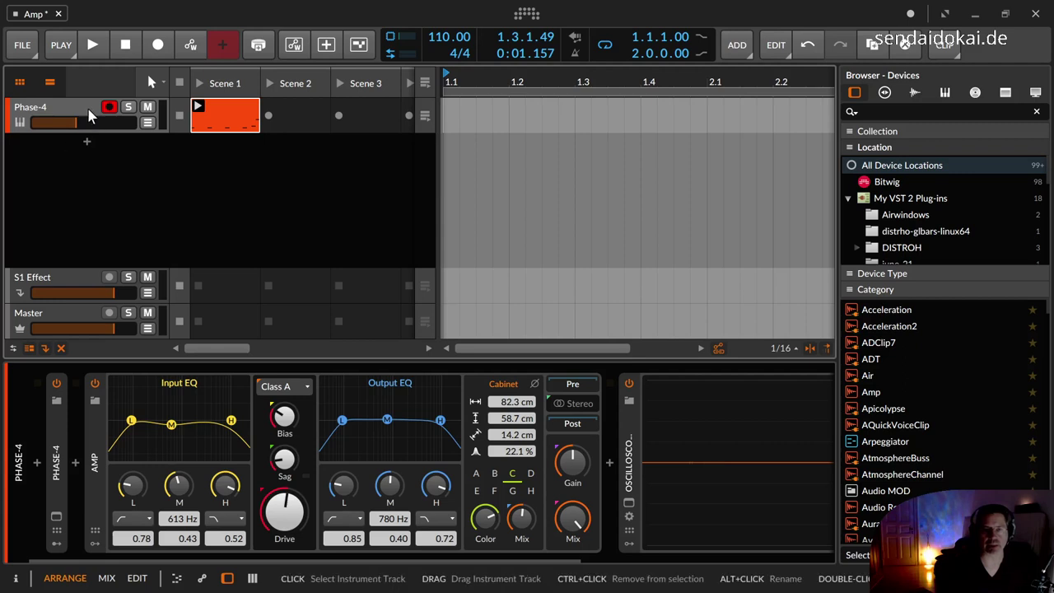
{"action": "key", "text": "space"}
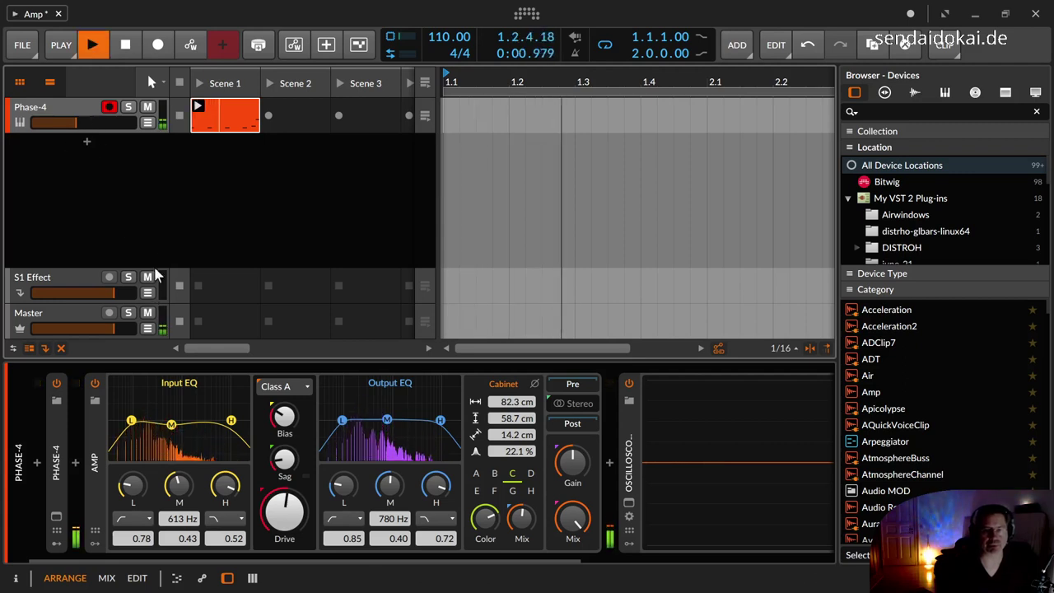
{"action": "left_click_drag", "start_coordinate": [77, 118], "coordinate": [106, 482]}
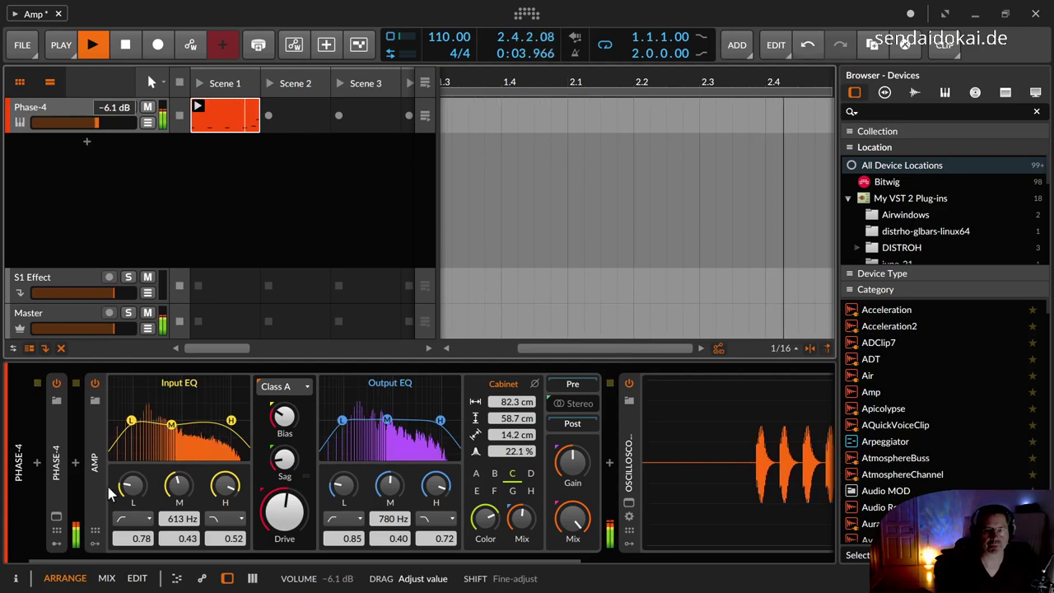
Compare the sound with and without the Amp by bypassing and re-enabling it during playback, and stop playback
{"action": "left_click", "coordinate": [95, 383]}
{"action": "left_click", "coordinate": [95, 383]}
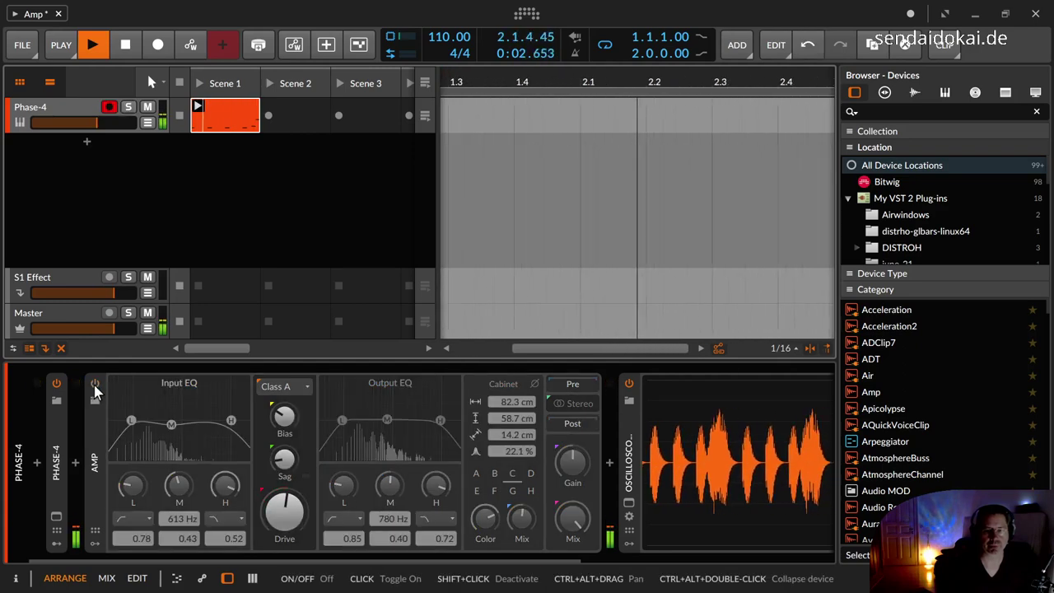
{"action": "left_click", "coordinate": [94, 383]}
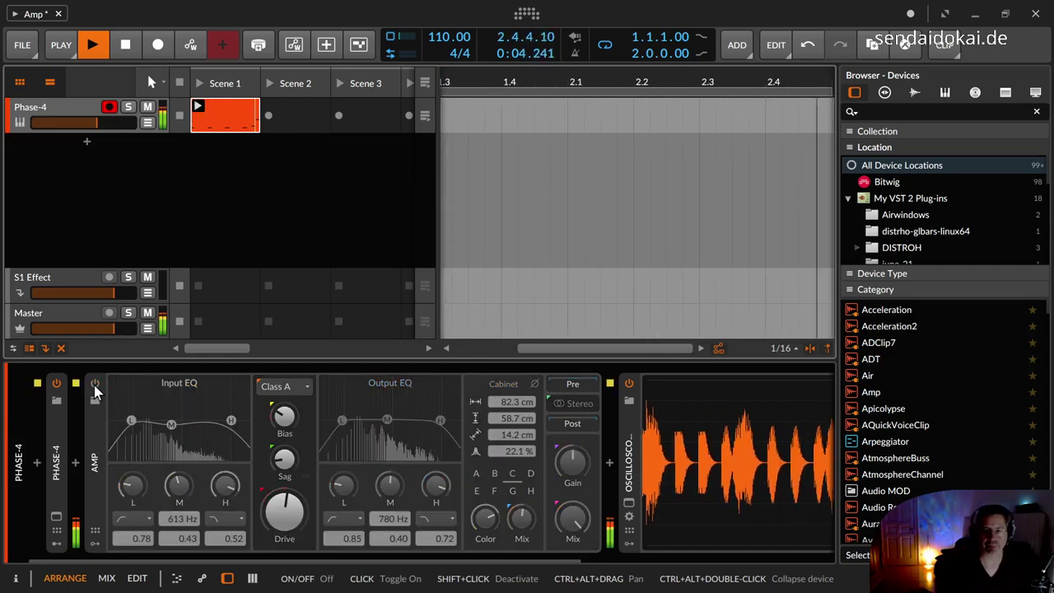
{"action": "key", "text": "space"}
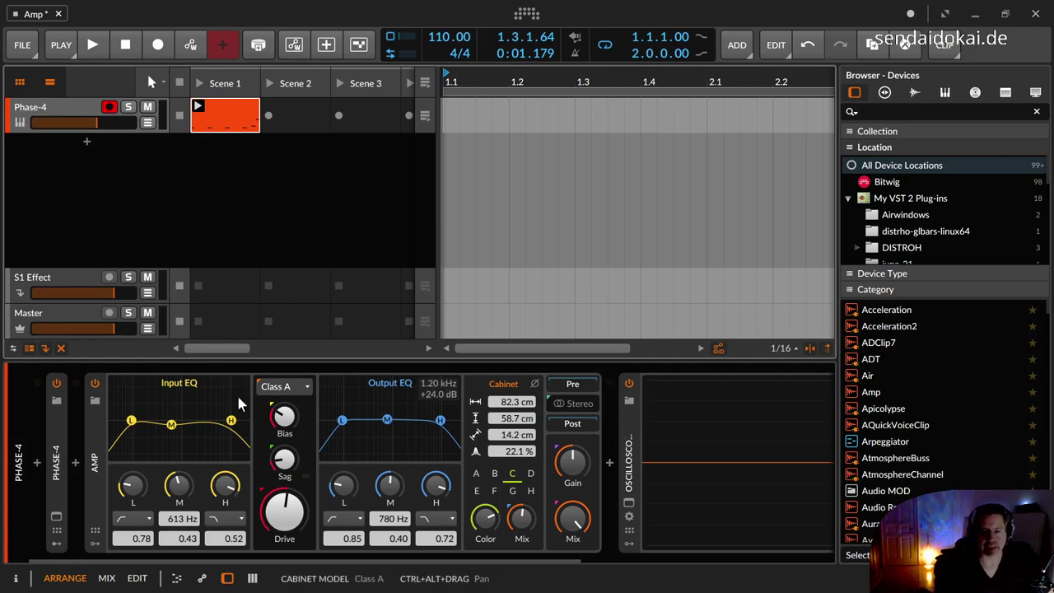
Inspect the Amp's preset browser, remote controls page and modulator slots, closing each one again
{"action": "left_click", "coordinate": [95, 400]}
{"action": "left_click", "coordinate": [295, 363]}
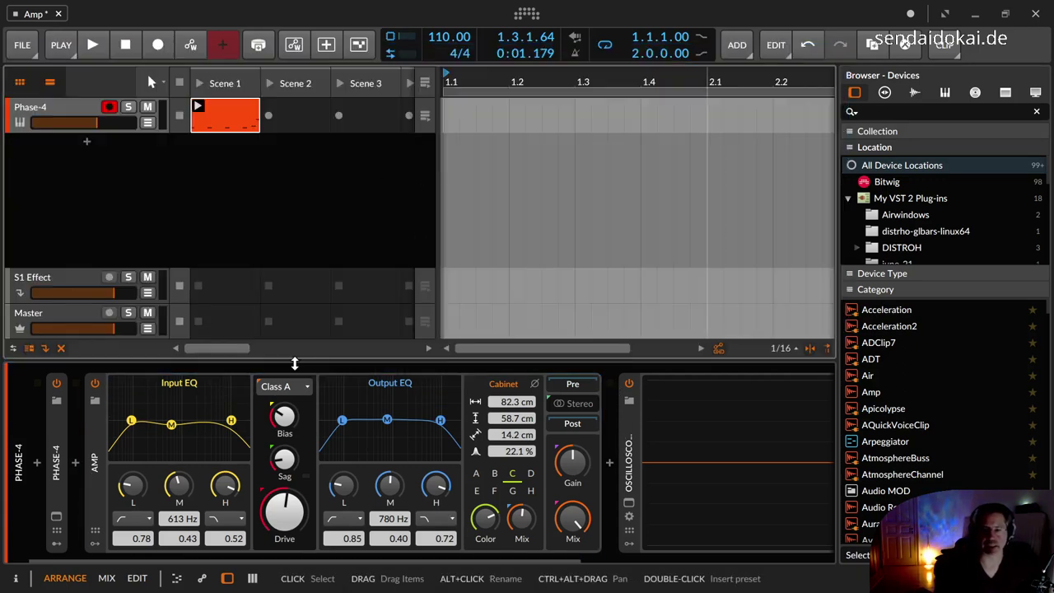
{"action": "left_click", "coordinate": [93, 479]}
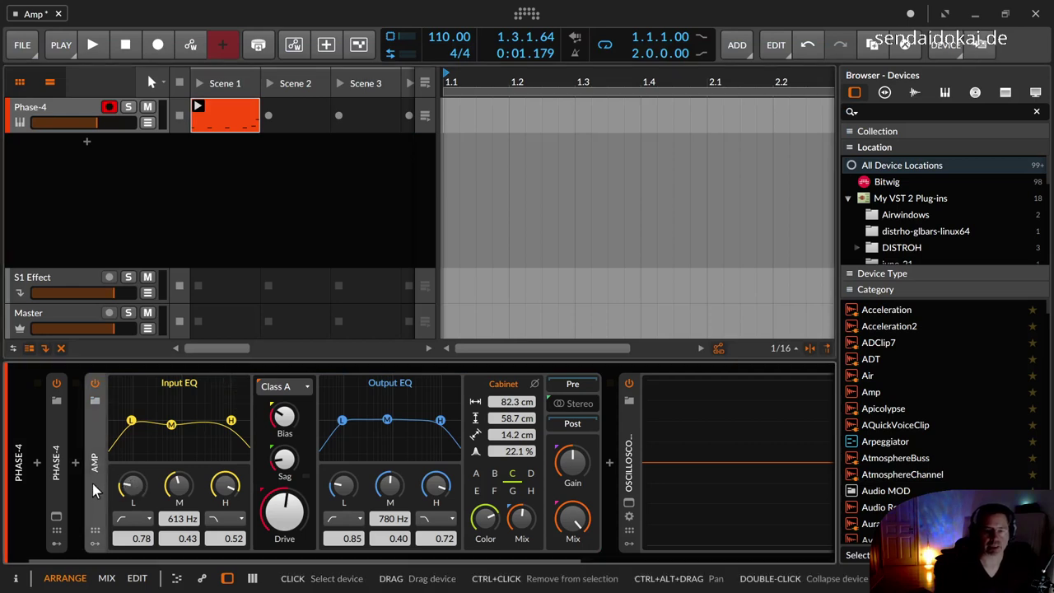
{"action": "left_click", "coordinate": [95, 532]}
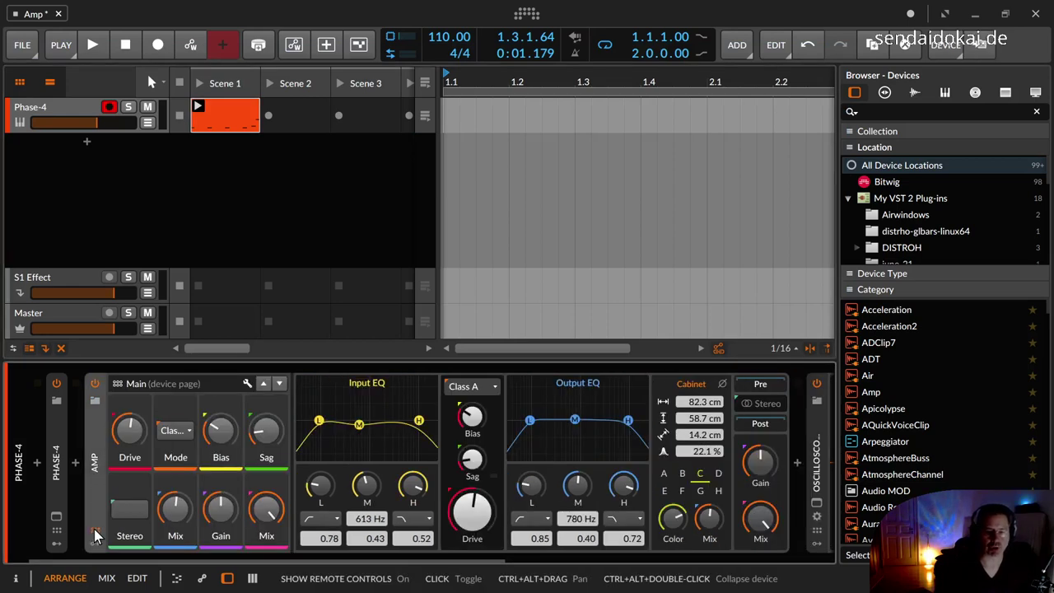
{"action": "left_click", "coordinate": [95, 533]}
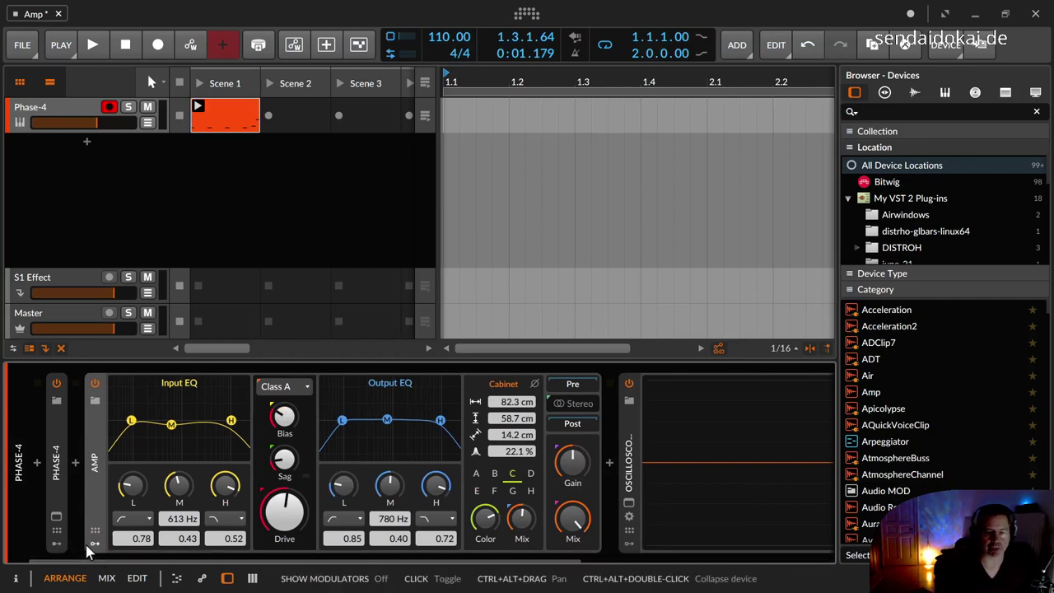
{"action": "left_click", "coordinate": [95, 547]}
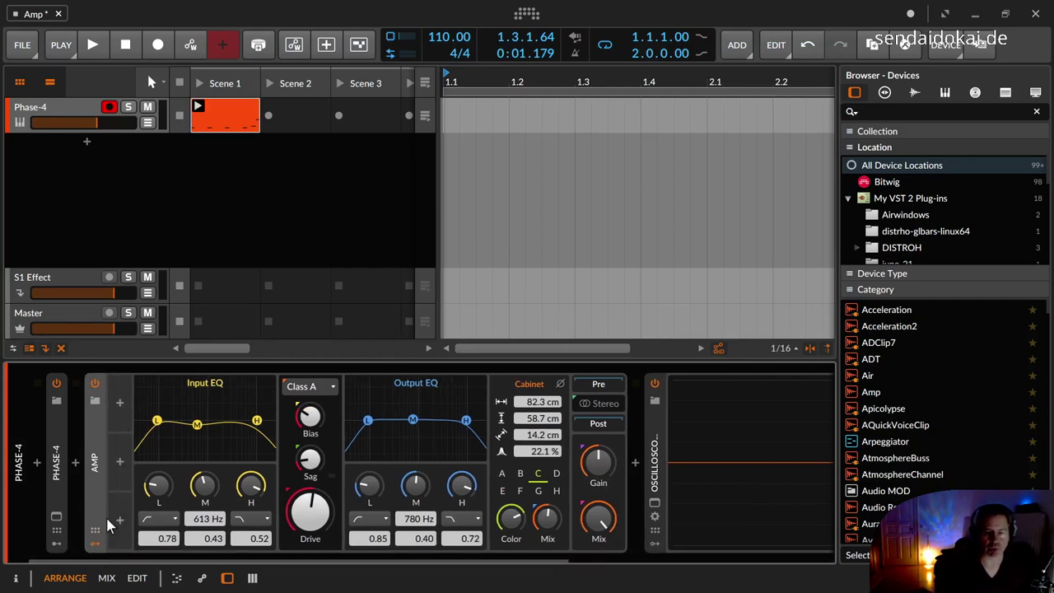
{"action": "left_click", "coordinate": [94, 543]}
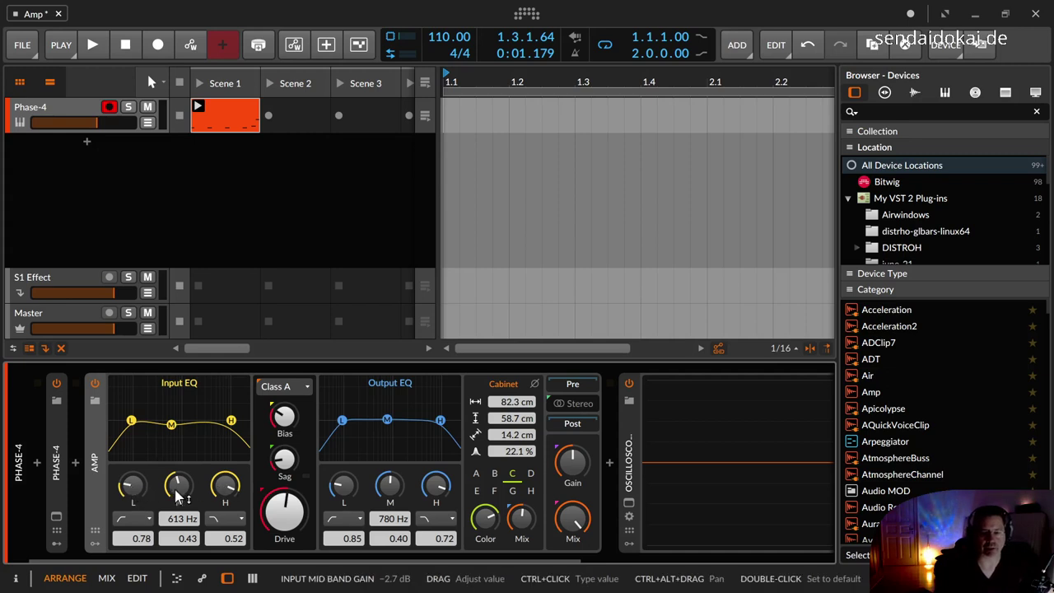
Lower the Amp's Input EQ mid band gain slightly and look through the available drive modes, keeping Class A
{"action": "mouse_move", "coordinate": [179, 484]}
{"action": "left_mouse_down"}
{"action": "mouse_move", "coordinate": [179, 474]}
{"action": "mouse_move", "coordinate": [179, 492]}
{"action": "left_mouse_up"}
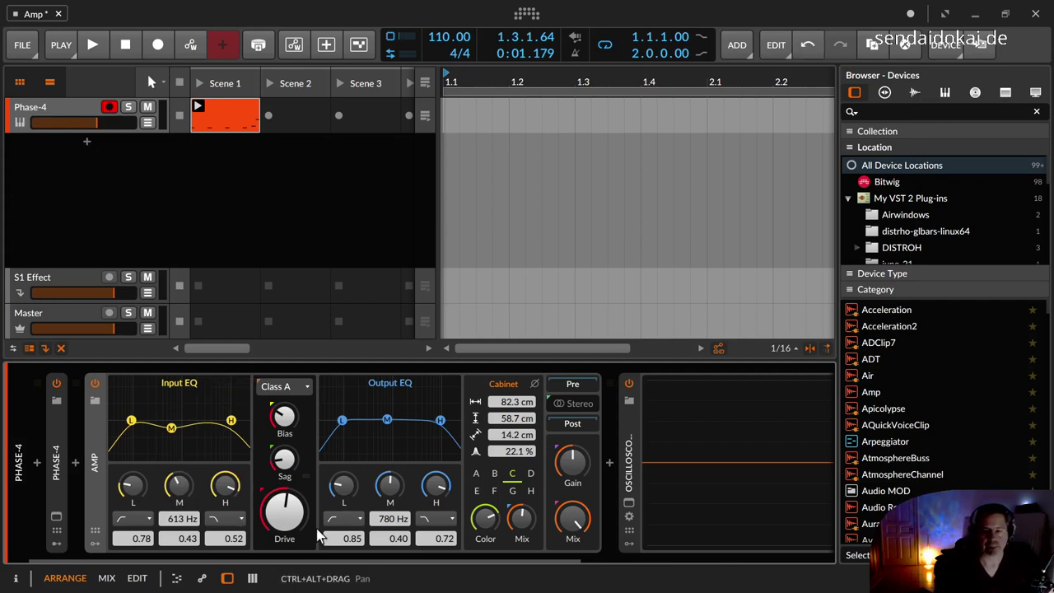
{"action": "left_click", "coordinate": [277, 390]}
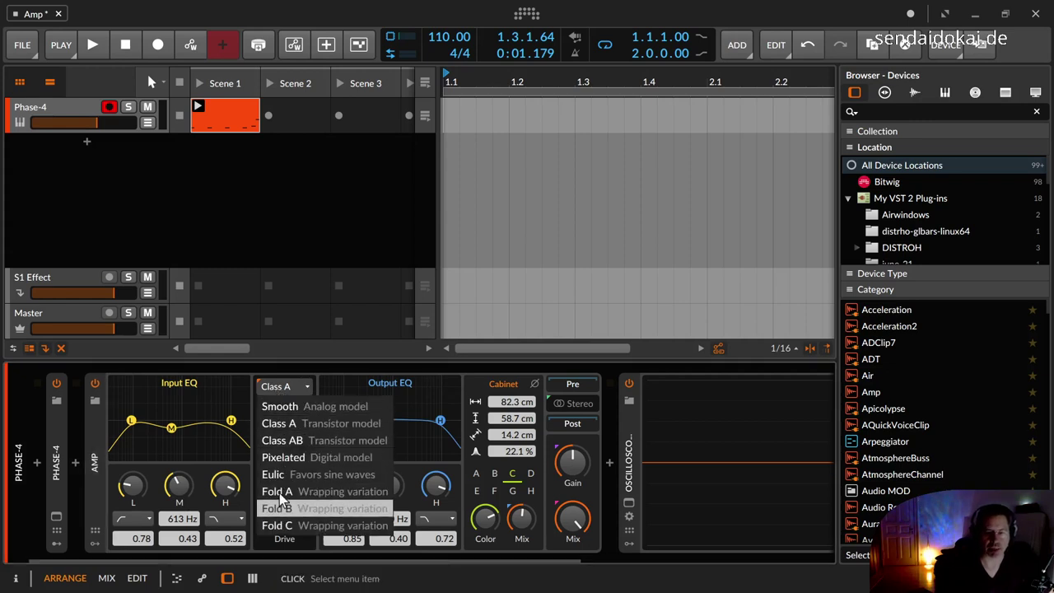
{"action": "left_click", "coordinate": [278, 376]}
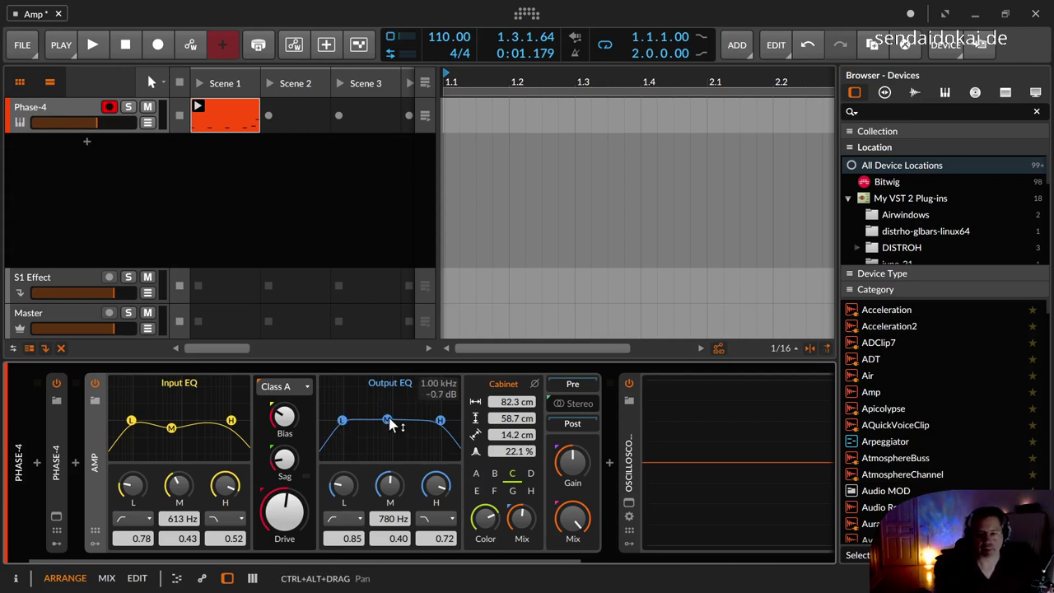
Set the Output EQ mid band frequency to 726 Hz and reduce the Cabinet Color to 2.33 %
{"action": "mouse_move", "coordinate": [391, 424]}
{"action": "left_mouse_down"}
{"action": "mouse_move", "coordinate": [397, 436]}
{"action": "mouse_move", "coordinate": [390, 409]}
{"action": "mouse_move", "coordinate": [388, 425]}
{"action": "left_mouse_up"}
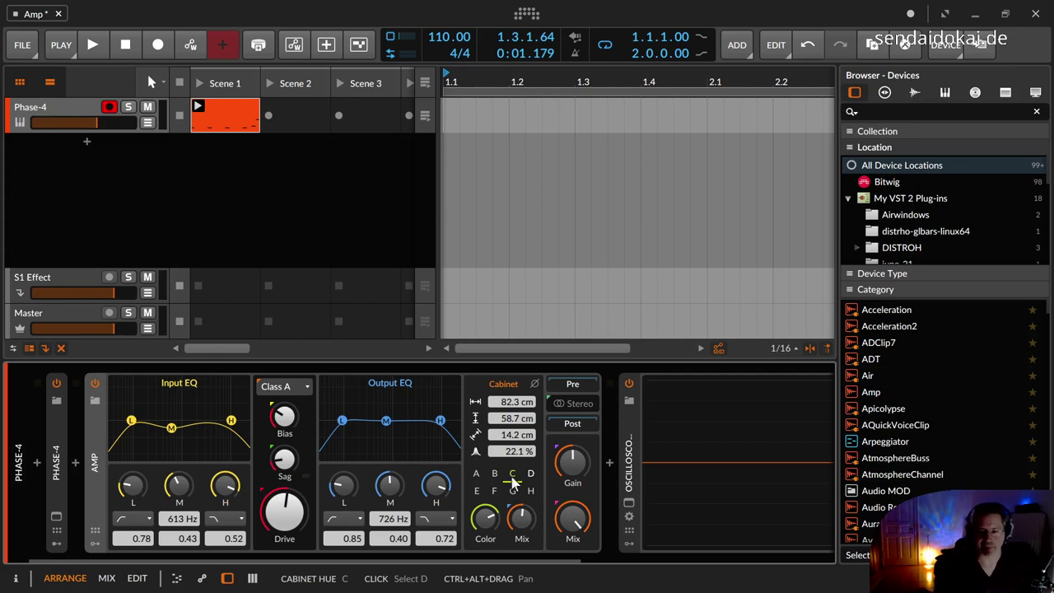
{"action": "mouse_move", "coordinate": [485, 517]}
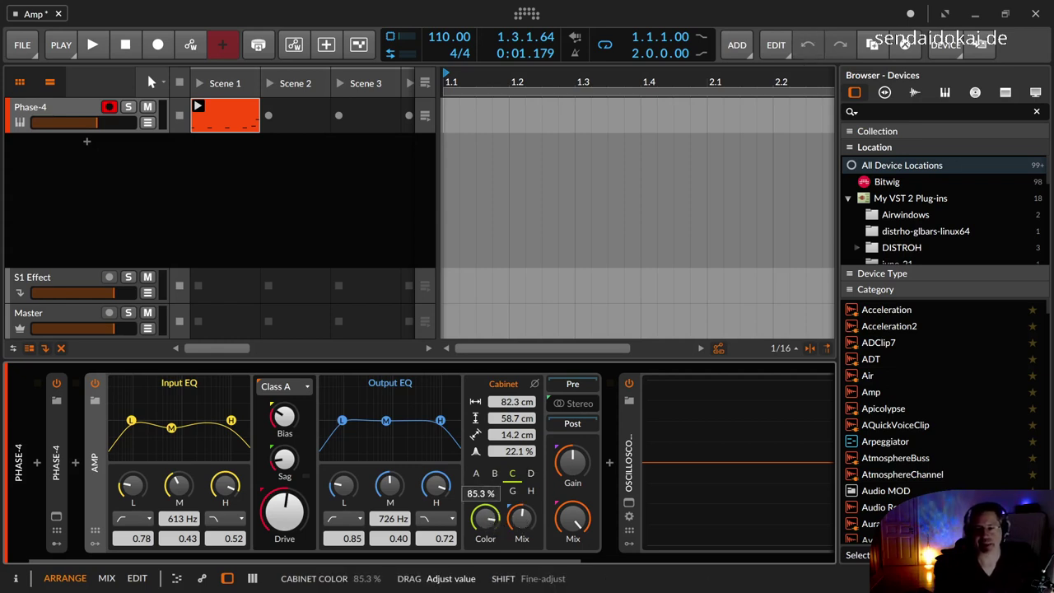
{"action": "left_click_drag", "start_coordinate": [486, 517], "coordinate": [485, 514]}
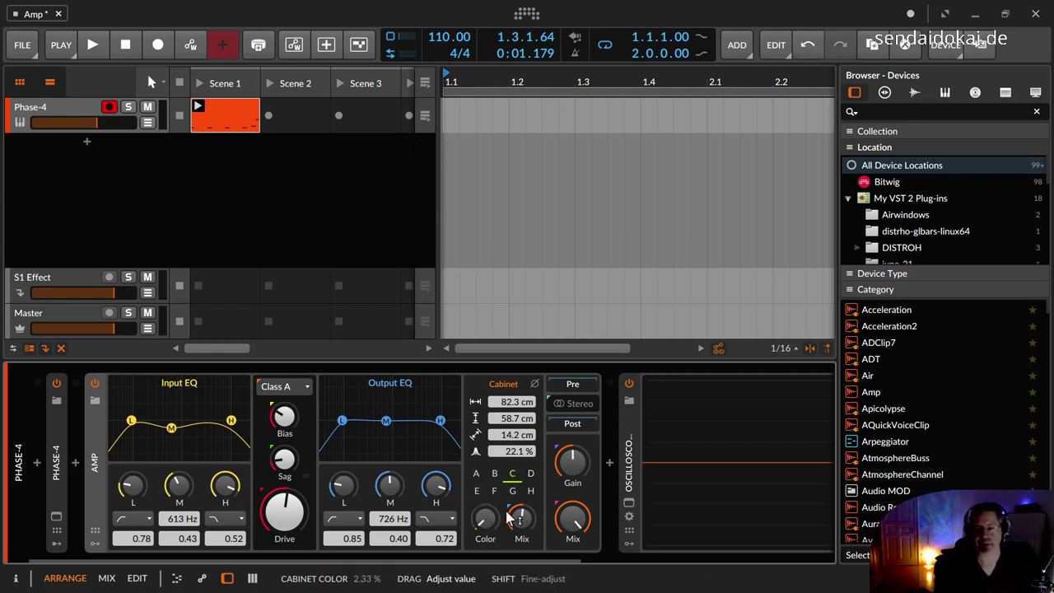
Inspect the Amp's Pre and Post device chains and toggle Stereo on and off, leaving it off
{"action": "left_click", "coordinate": [561, 386]}
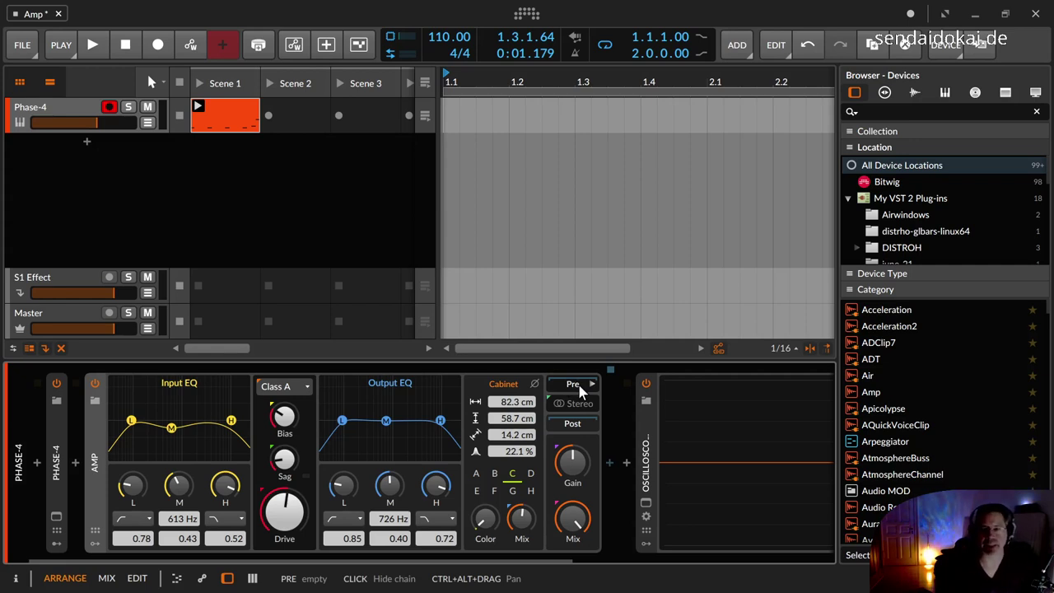
{"action": "left_click", "coordinate": [579, 392]}
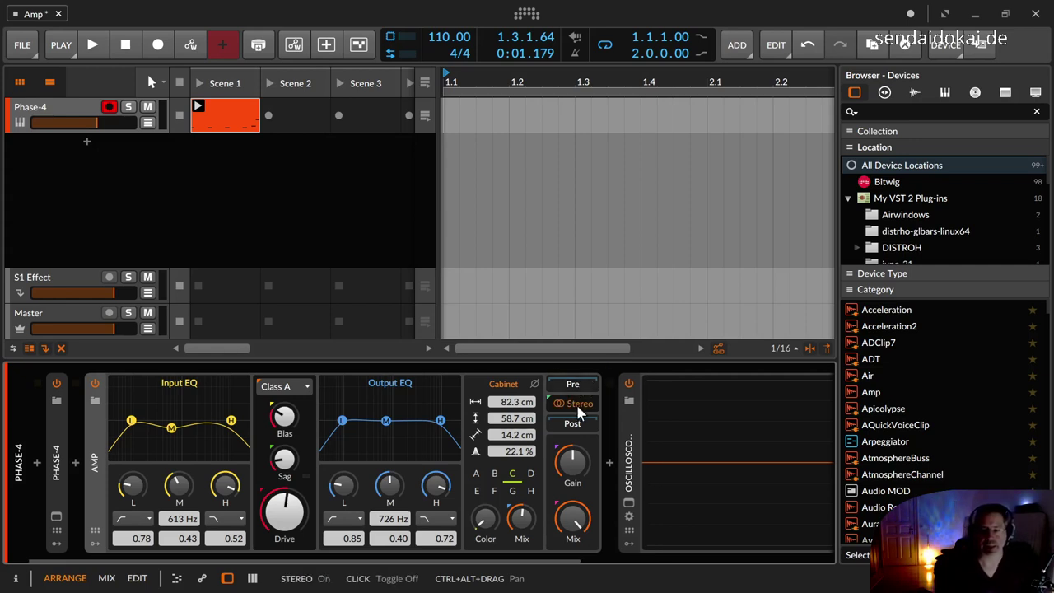
{"action": "left_click", "coordinate": [577, 408]}
{"action": "left_click", "coordinate": [577, 409]}
{"action": "left_click", "coordinate": [577, 408]}
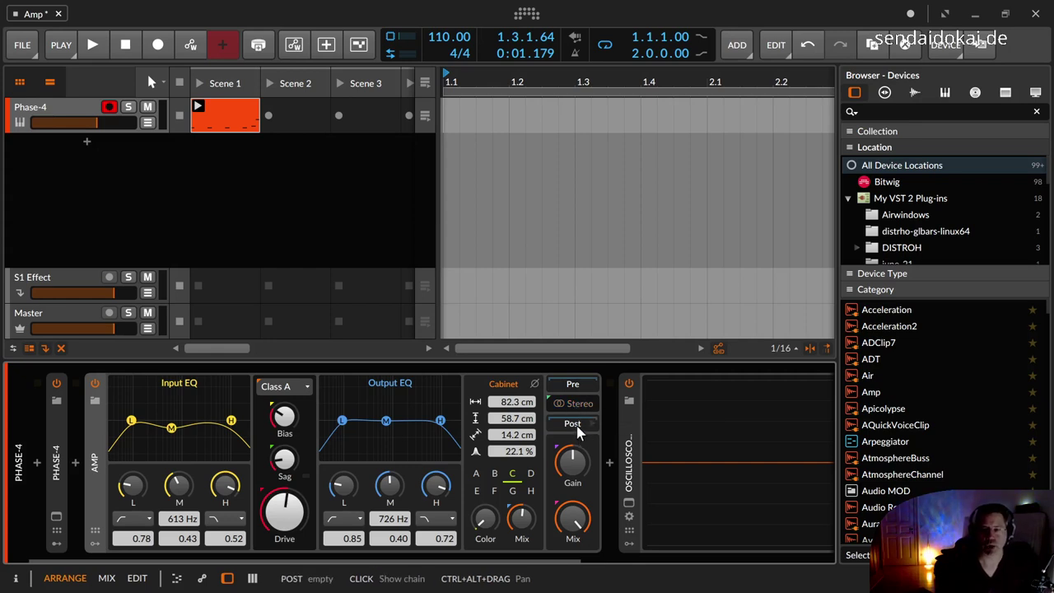
{"action": "left_click", "coordinate": [578, 429]}
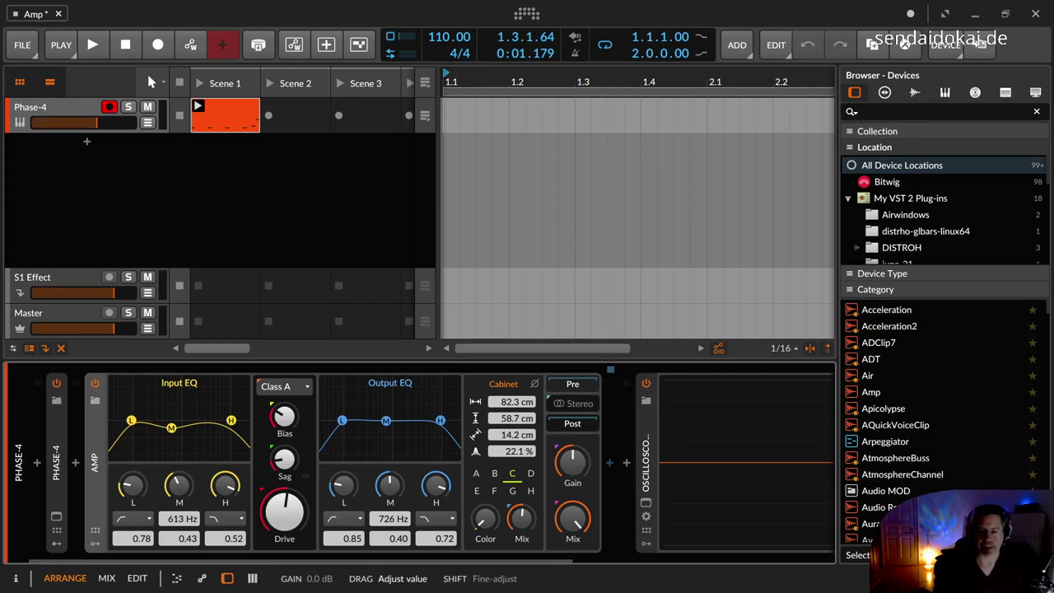
Try out the Amp's output Gain and overall Mix controls, returning the Mix to 100 %
{"action": "left_click_drag", "start_coordinate": [574, 469], "coordinate": [572, 468]}
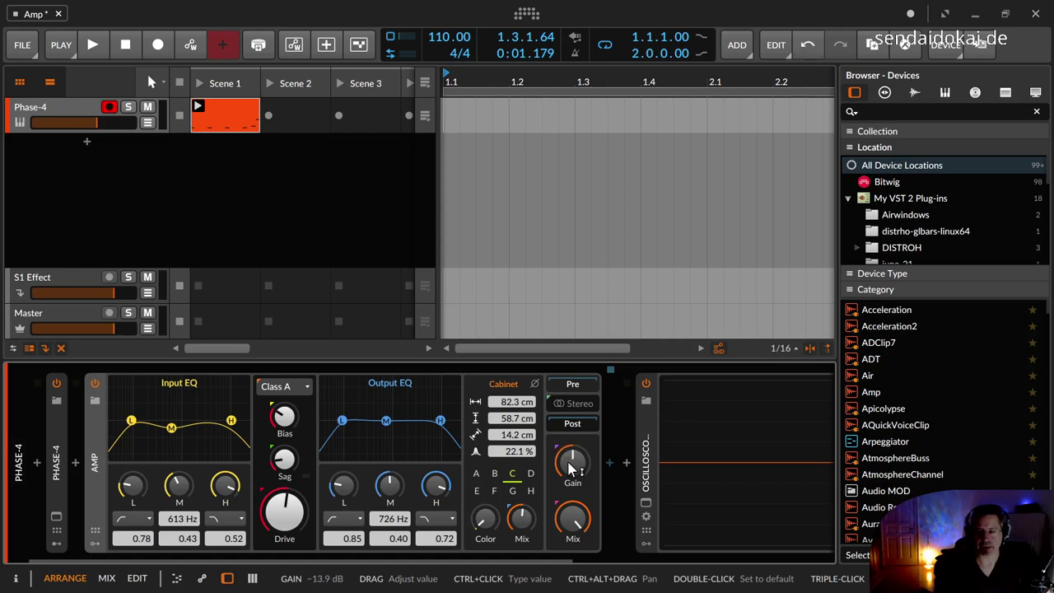
{"action": "left_click_drag", "start_coordinate": [572, 515], "coordinate": [573, 514]}
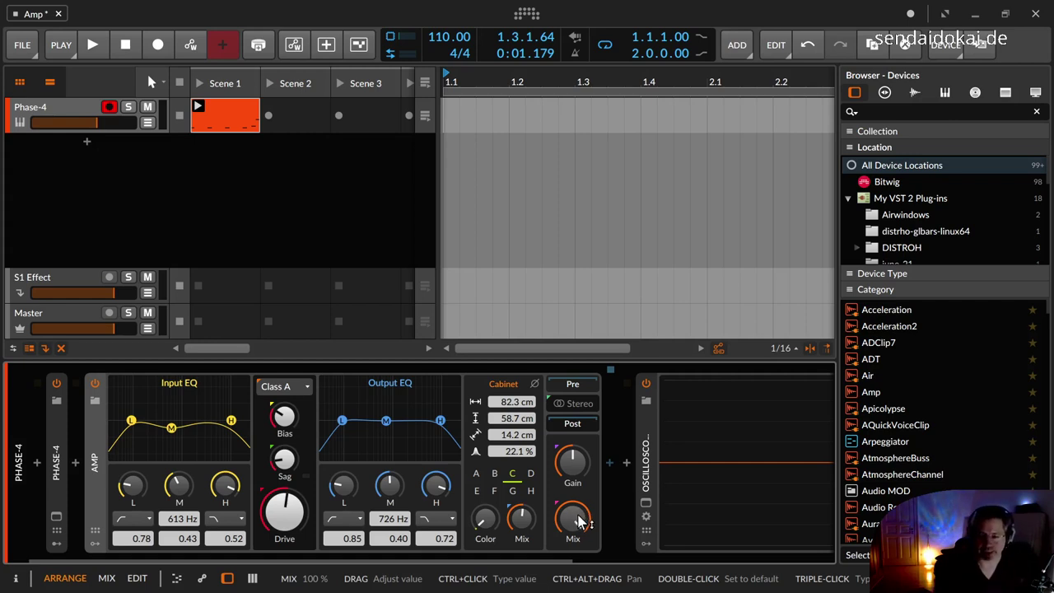
{"action": "left_click_drag", "start_coordinate": [579, 524], "coordinate": [578, 524]}
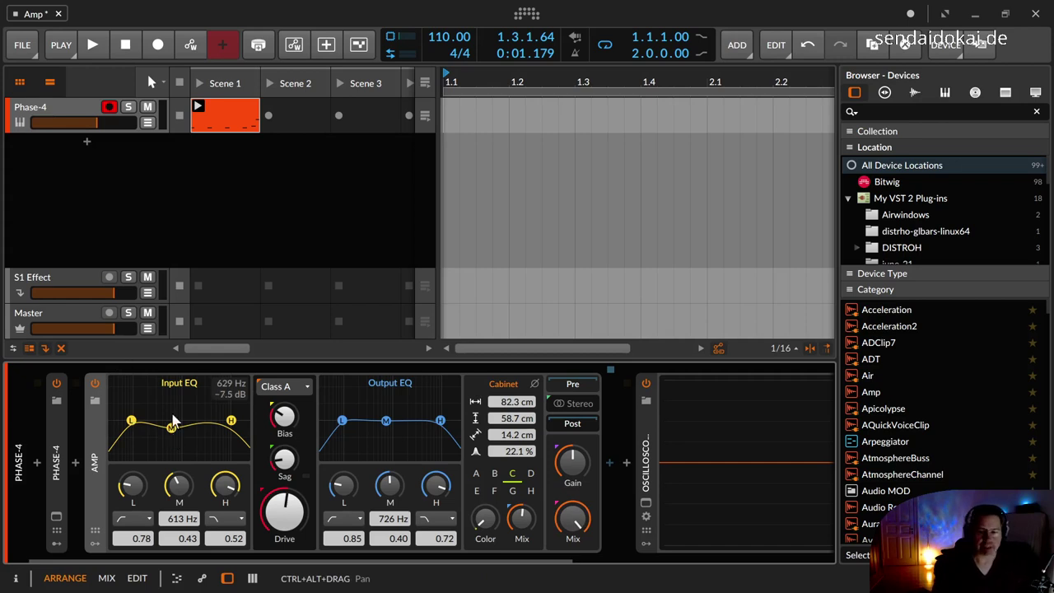
Play the Scene 1 clip while narrowing the Input EQ's low and high bands around a mid band at 692 Hz and 0.0 dB
{"action": "left_click", "coordinate": [197, 106]}
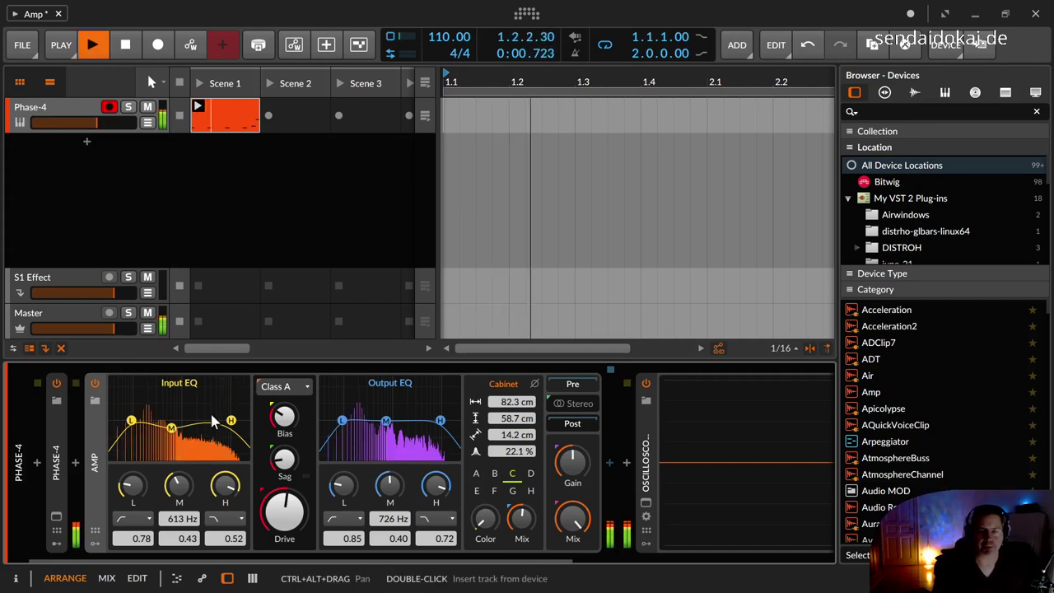
{"action": "mouse_move", "coordinate": [171, 428]}
{"action": "left_mouse_down"}
{"action": "mouse_move", "coordinate": [174, 406]}
{"action": "mouse_move", "coordinate": [197, 399]}
{"action": "mouse_move", "coordinate": [171, 430]}
{"action": "left_mouse_up"}
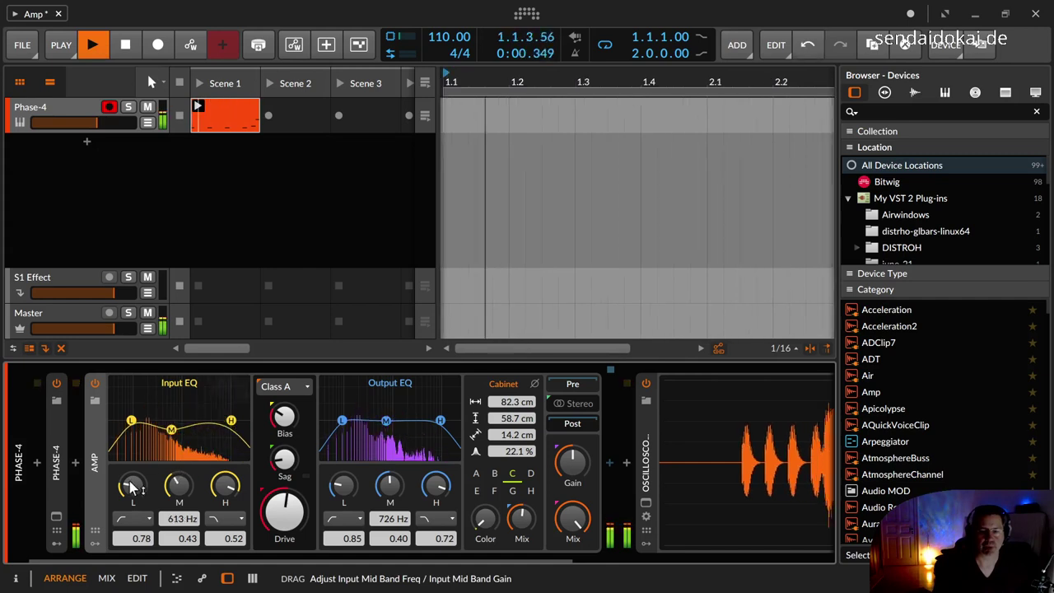
{"action": "left_click_drag", "start_coordinate": [132, 487], "coordinate": [226, 486]}
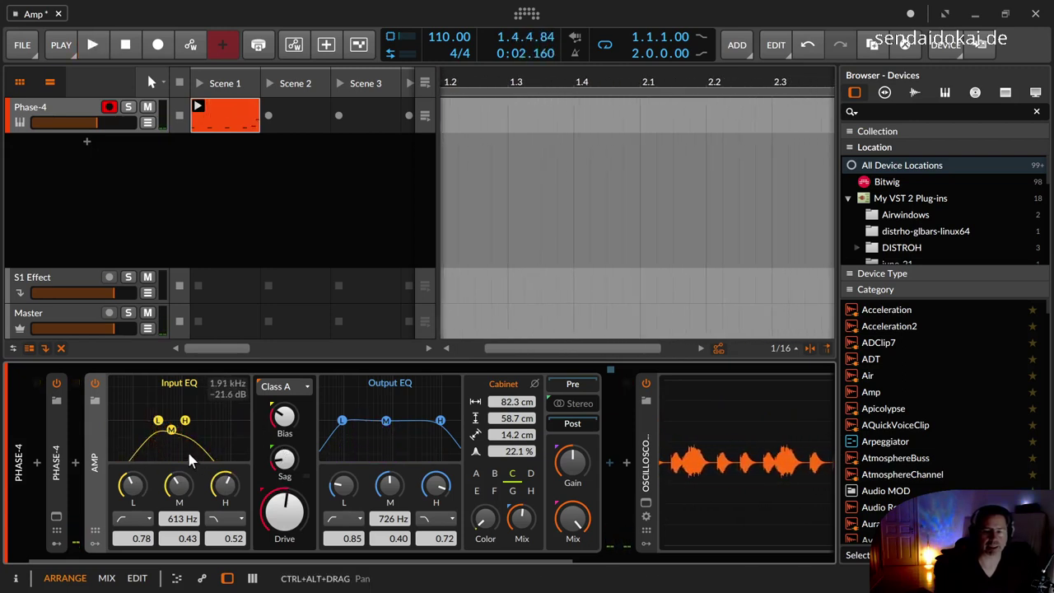
{"action": "left_click_drag", "start_coordinate": [171, 434], "coordinate": [173, 420]}
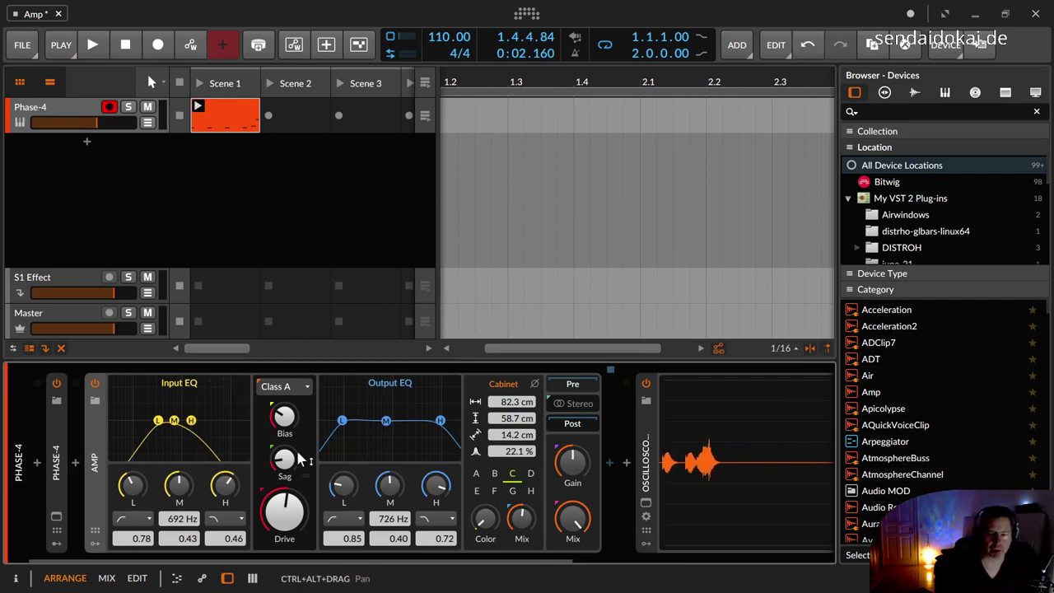
Bypass the Input EQ's low and high bands and audition the clip with the flat input curve
{"action": "left_click", "coordinate": [132, 519]}
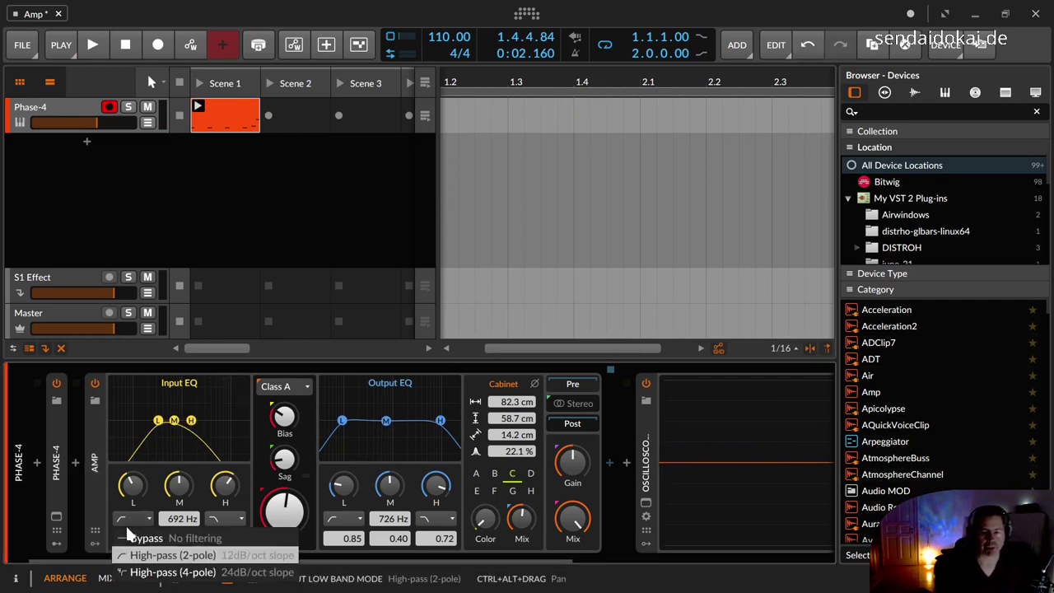
{"action": "left_click", "coordinate": [165, 537]}
{"action": "left_click", "coordinate": [234, 519]}
{"action": "left_click", "coordinate": [237, 536]}
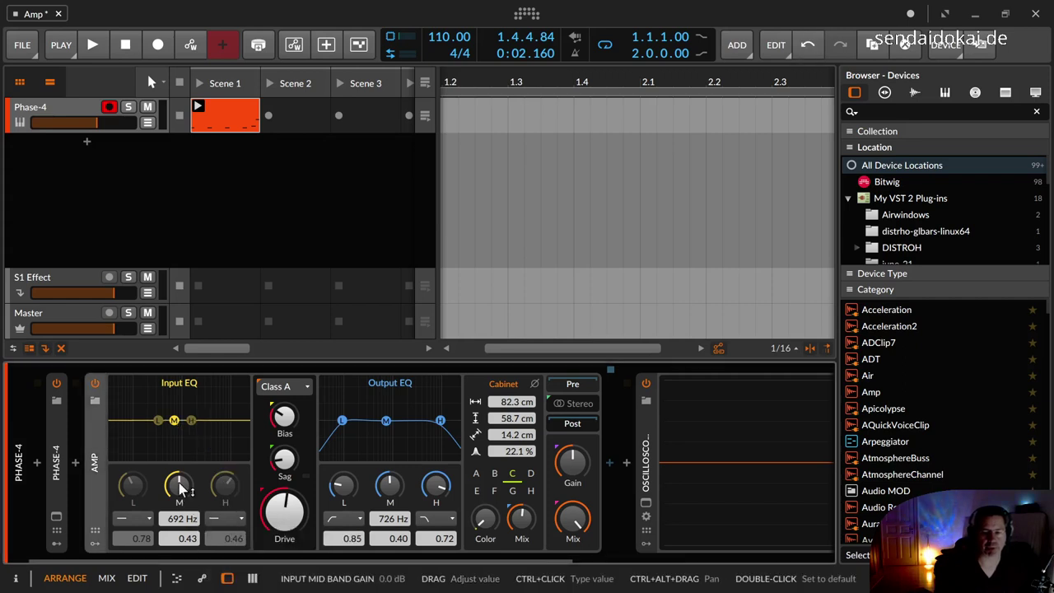
{"action": "key", "text": "space"}
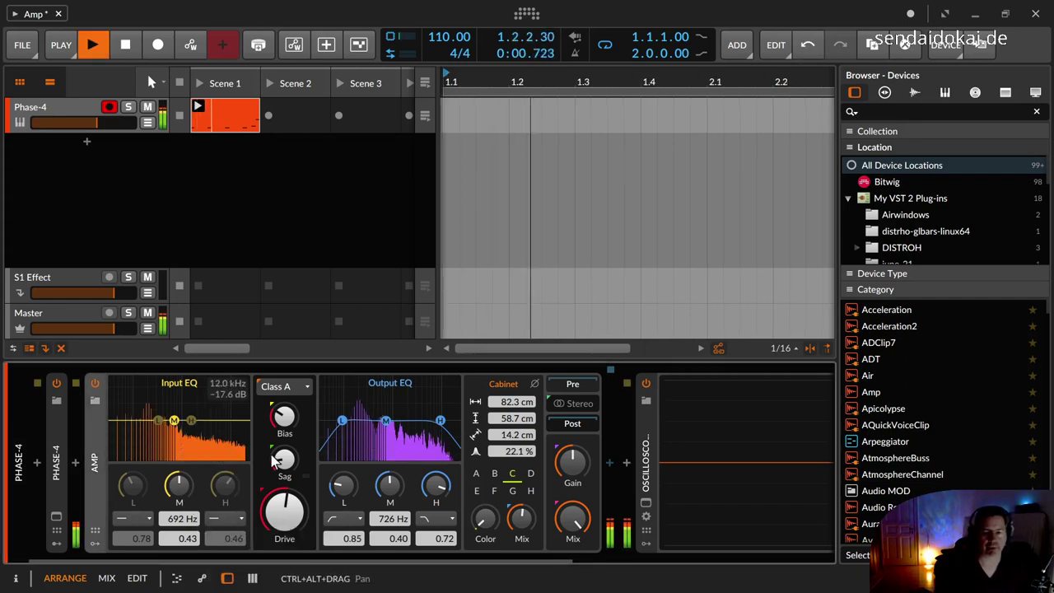
{"action": "key", "text": "space"}
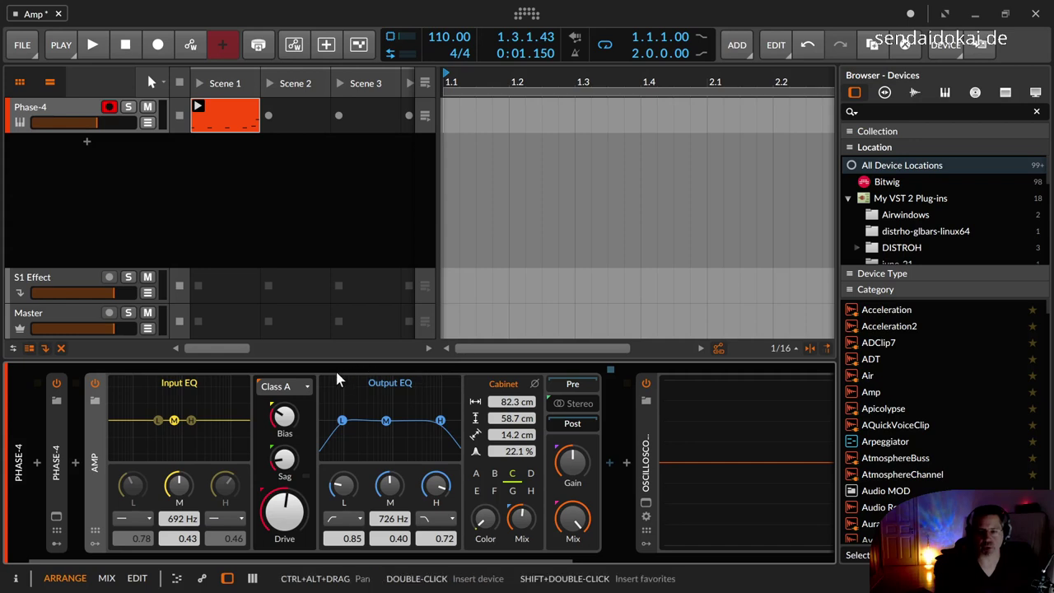
Bypass the Output EQ's low and high bands
{"action": "left_click", "coordinate": [338, 522]}
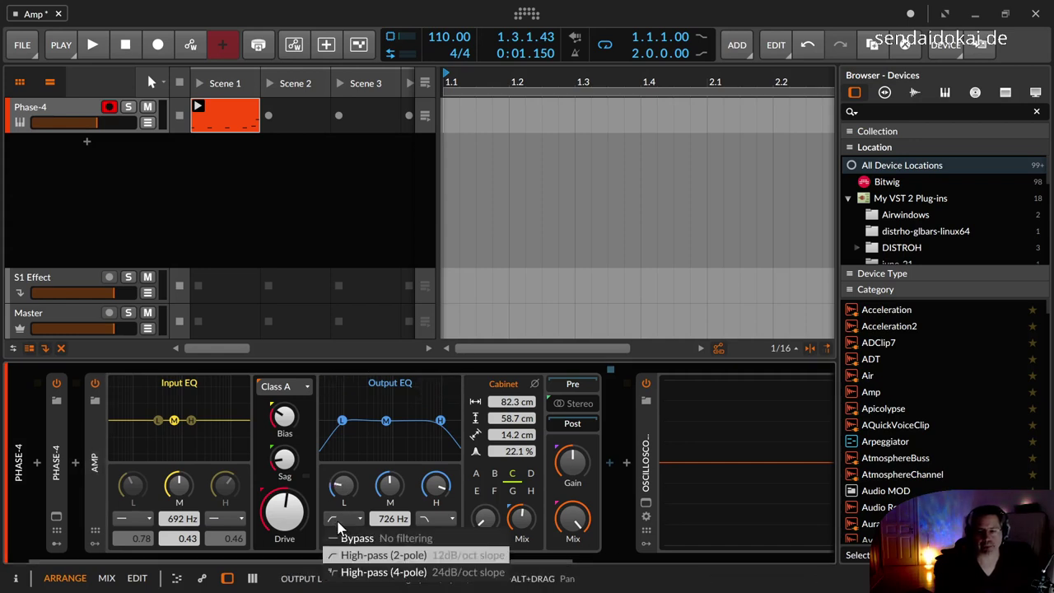
{"action": "left_click", "coordinate": [354, 540]}
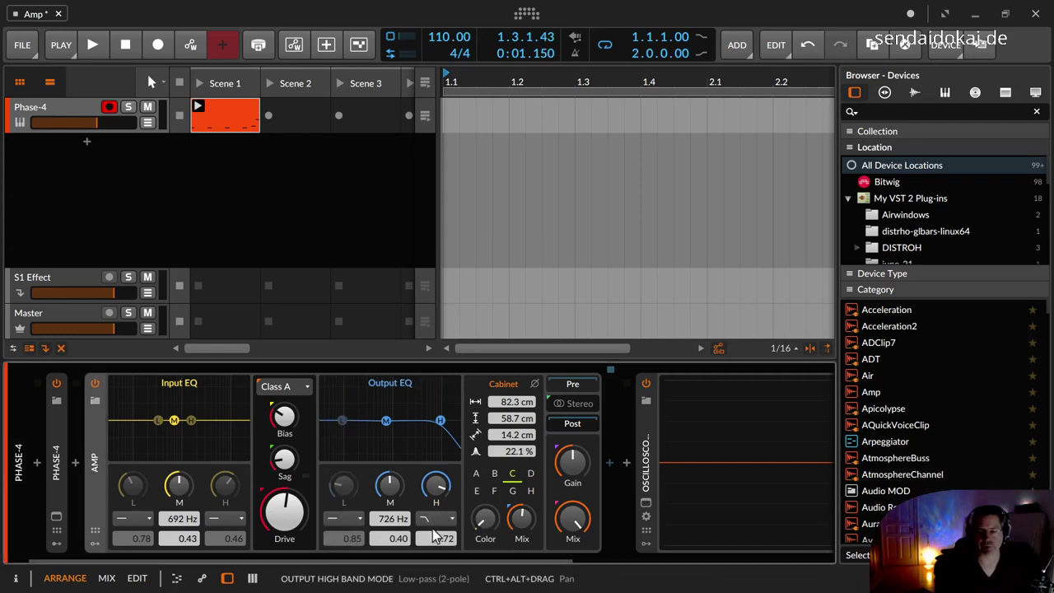
{"action": "left_click", "coordinate": [433, 521]}
{"action": "left_click", "coordinate": [434, 539]}
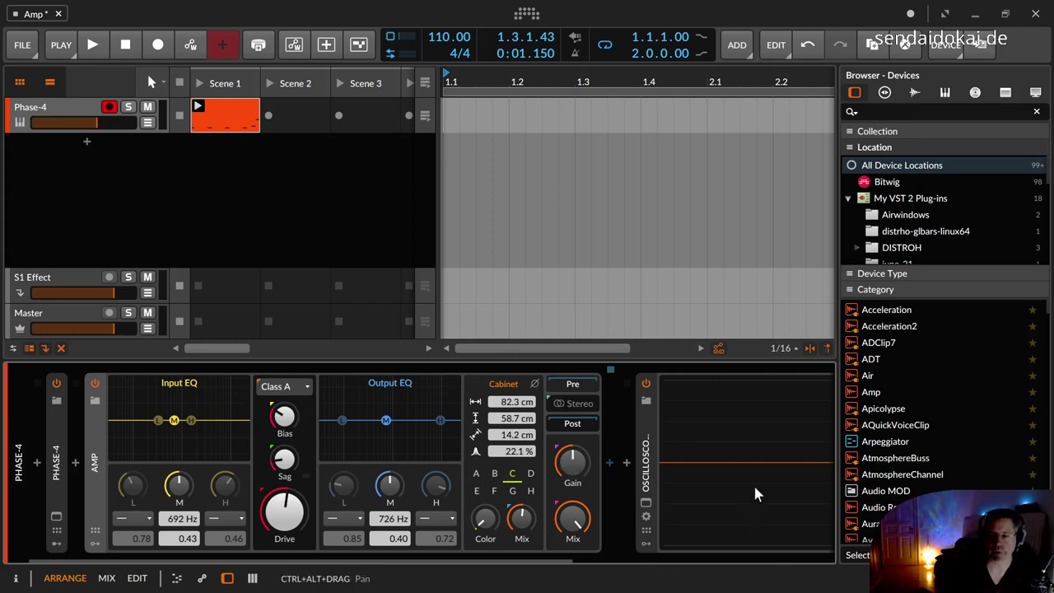
Load the Amp's default preset and try the Smooth drive mode before returning to Class A
{"action": "right_click", "coordinate": [104, 445]}
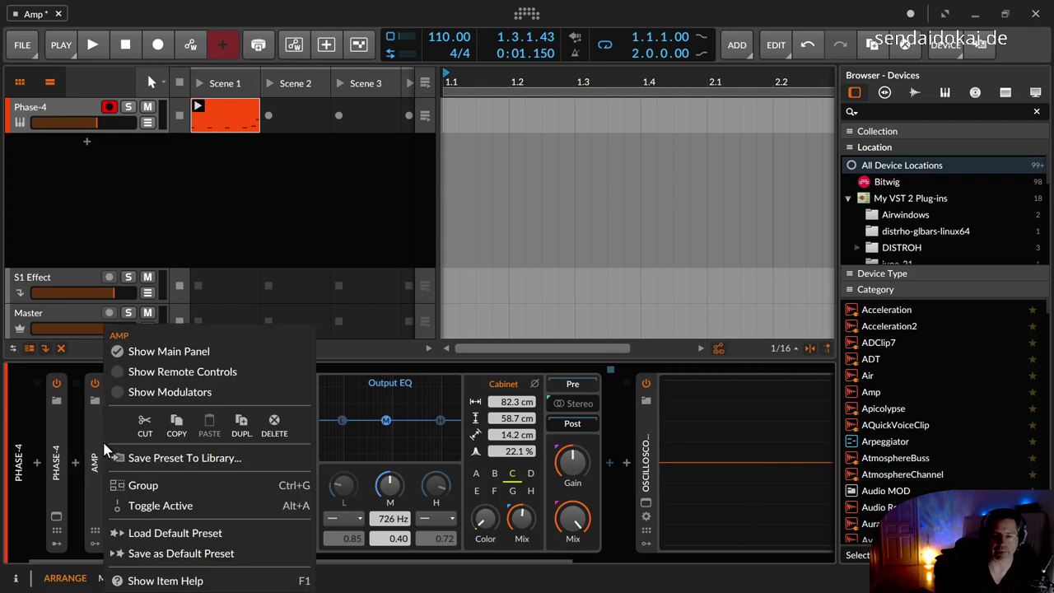
{"action": "left_click", "coordinate": [137, 532]}
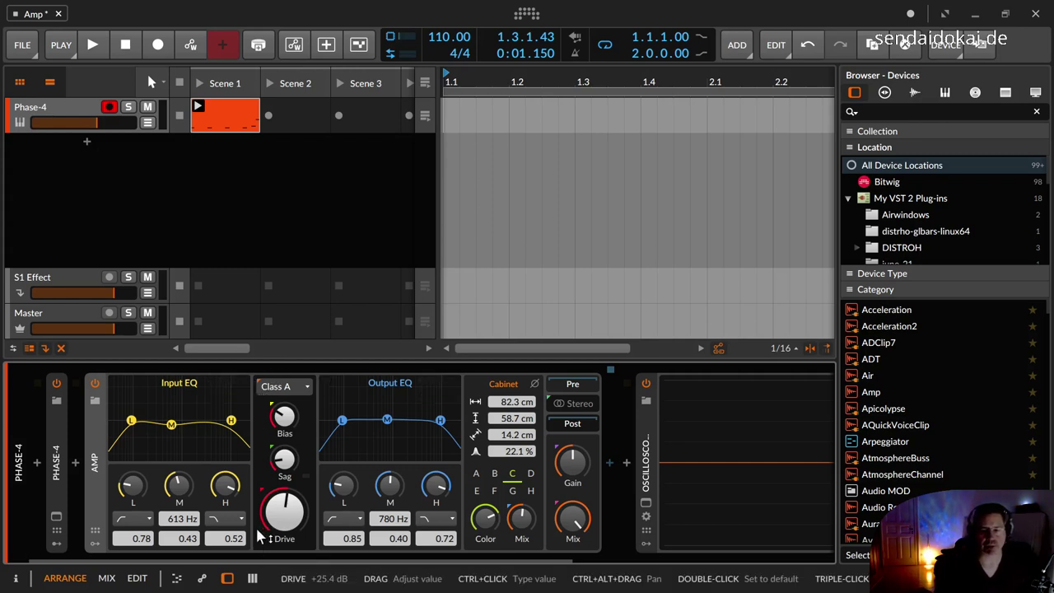
{"action": "left_click", "coordinate": [307, 389]}
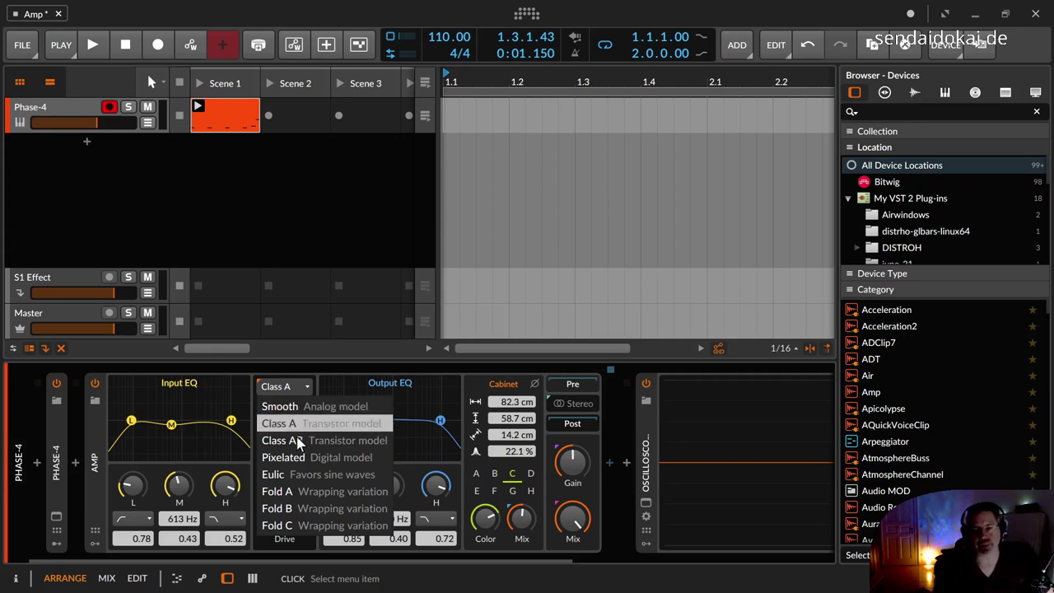
{"action": "left_click", "coordinate": [289, 406]}
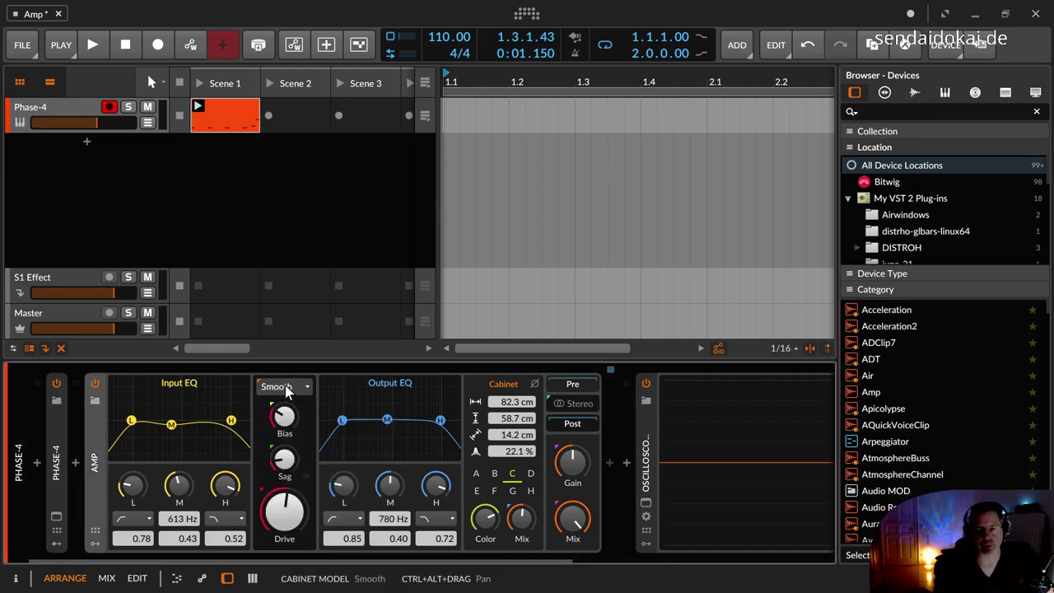
{"action": "left_click", "coordinate": [284, 386]}
{"action": "left_click", "coordinate": [299, 420]}
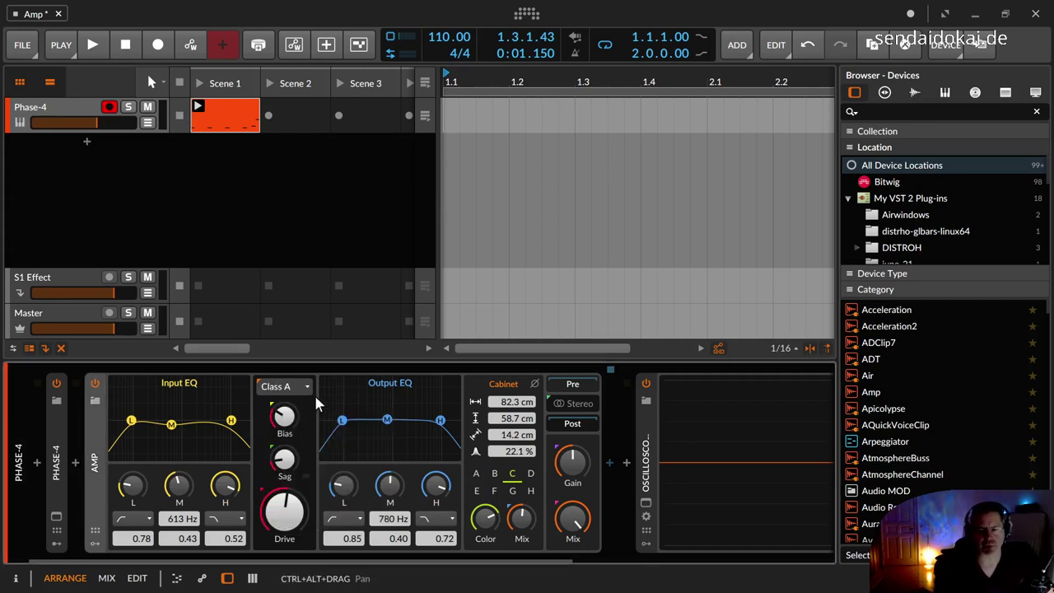
Set the Amp's drive mode to Class AB and turn its Bias fully down
{"action": "left_click", "coordinate": [293, 387]}
{"action": "left_click", "coordinate": [295, 437]}
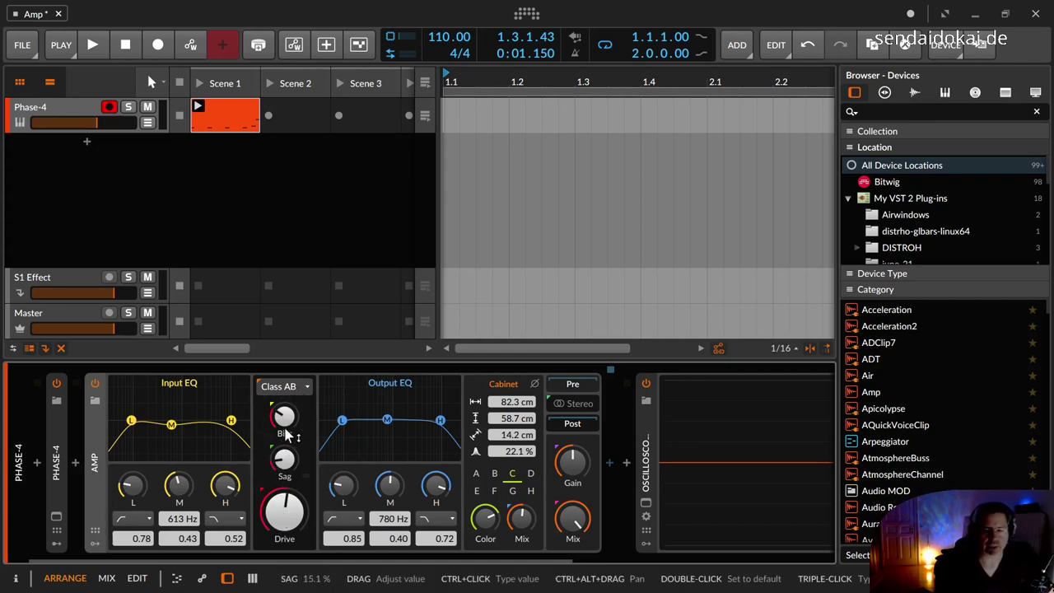
{"action": "left_click_drag", "start_coordinate": [283, 416], "coordinate": [283, 448]}
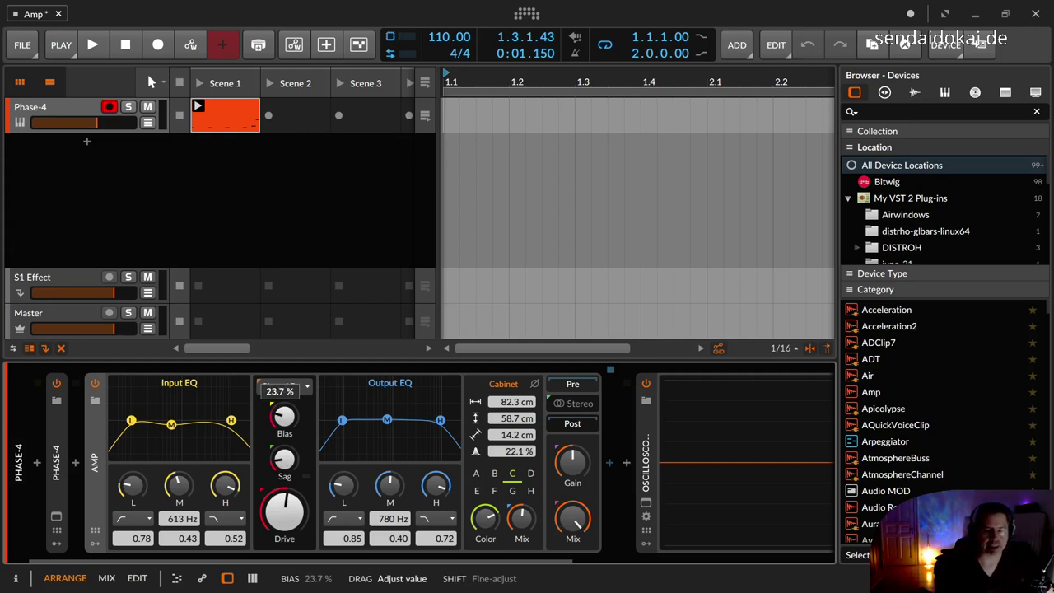
{"action": "left_click_drag", "start_coordinate": [283, 448], "coordinate": [283, 449]}
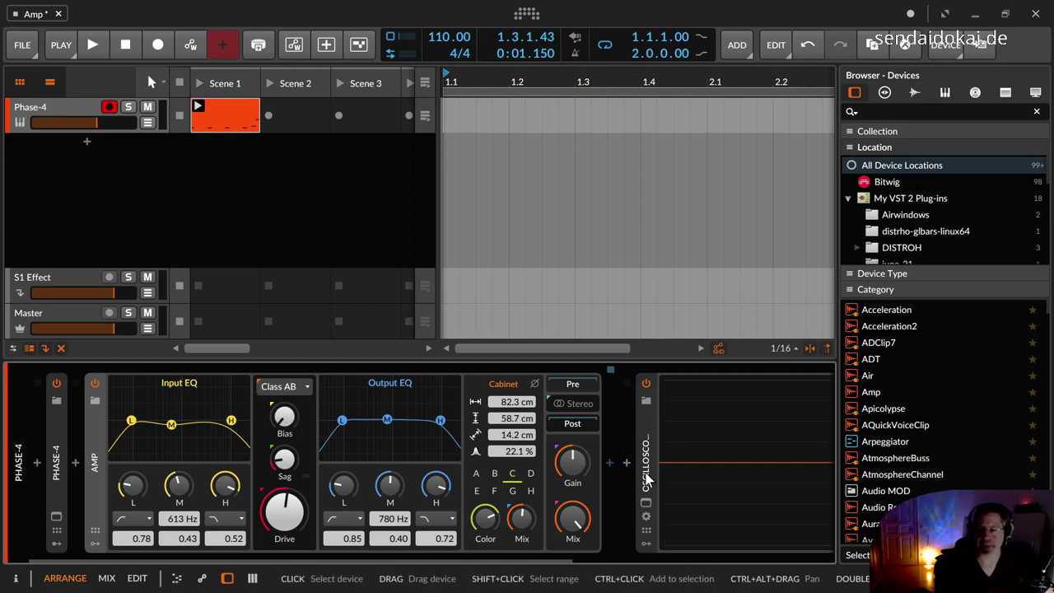
Switch off the Amp and insert a DC Offset device between Phase-4 and the Amp
{"action": "left_click", "coordinate": [94, 384]}
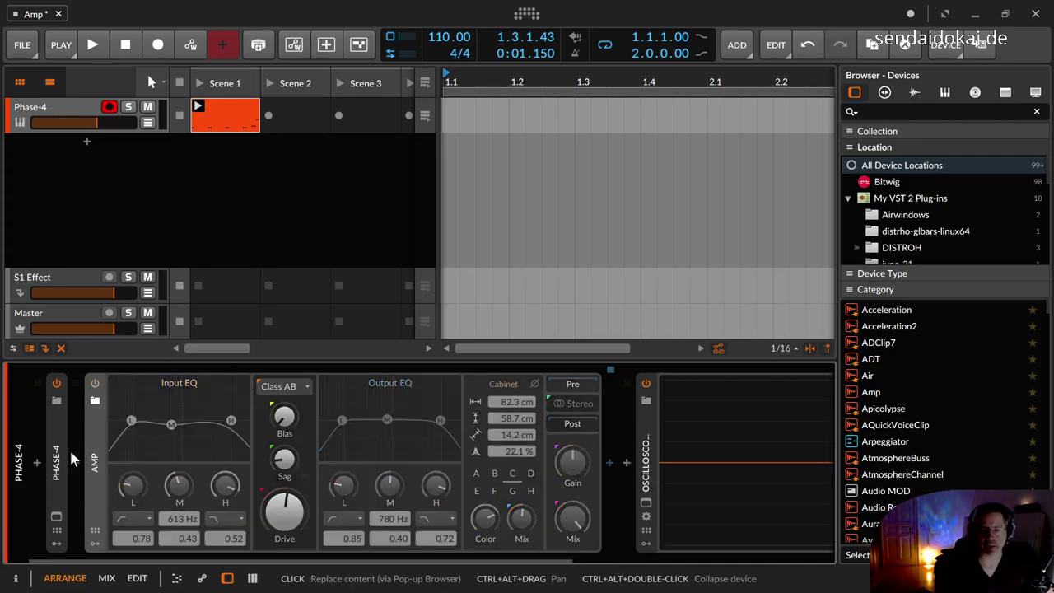
{"action": "left_click", "coordinate": [75, 466]}
{"action": "type", "text": "dc"}
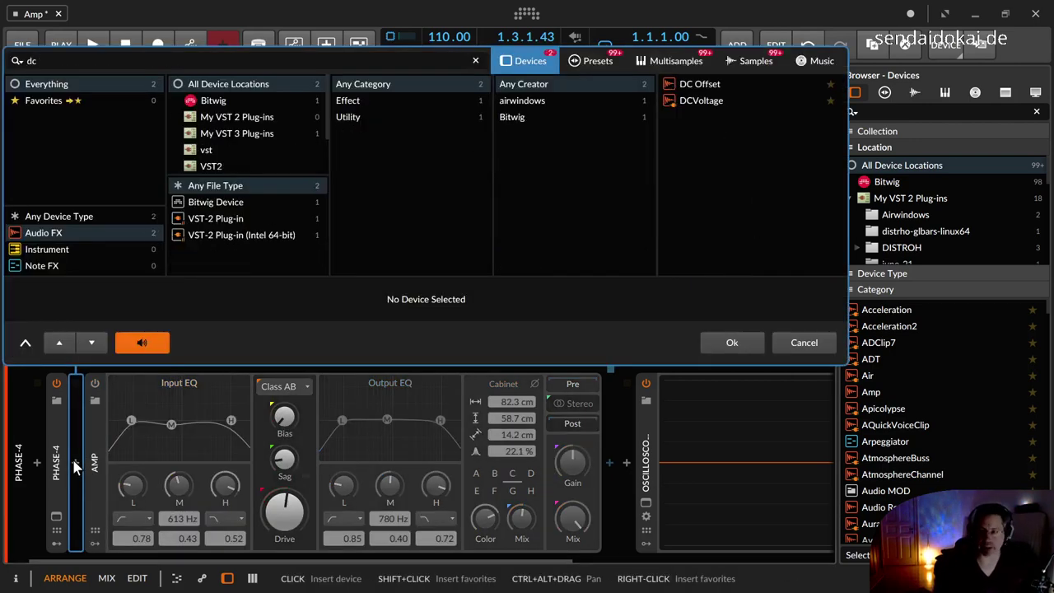
{"action": "key", "text": "Down"}
{"action": "key", "text": "Return"}
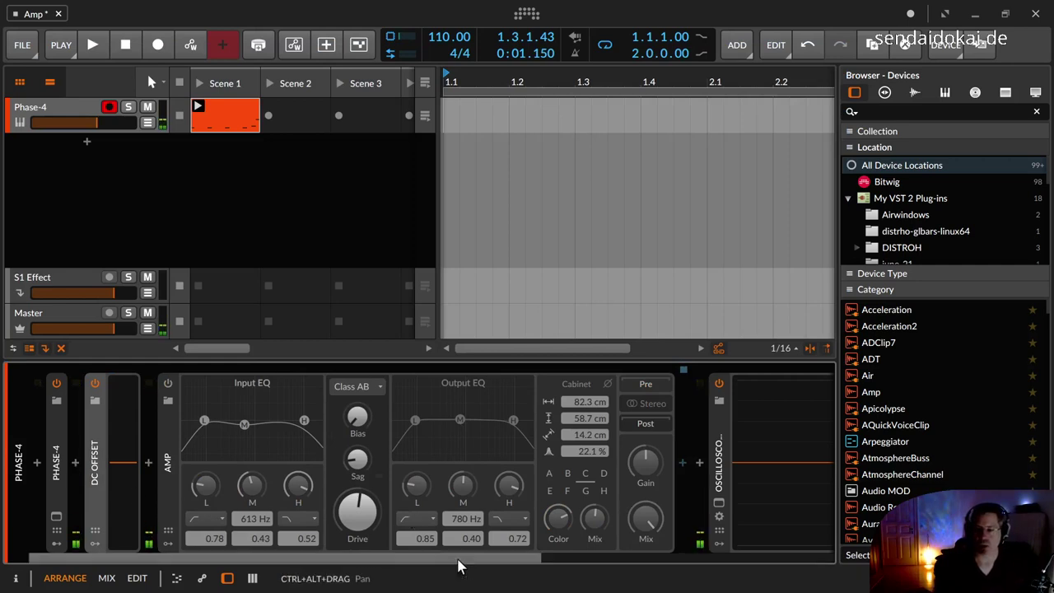
Raise the DC Offset with the Oscilloscope display enlarged, and remove that device and reactivate the Amp
{"action": "left_click", "coordinate": [719, 501]}
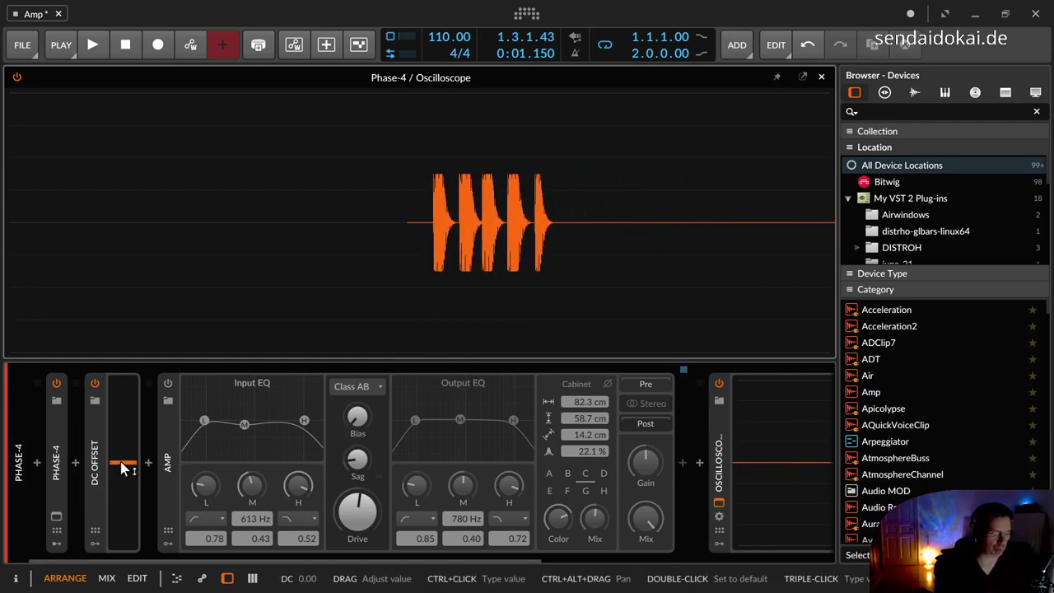
{"action": "left_click_drag", "start_coordinate": [122, 467], "coordinate": [121, 431]}
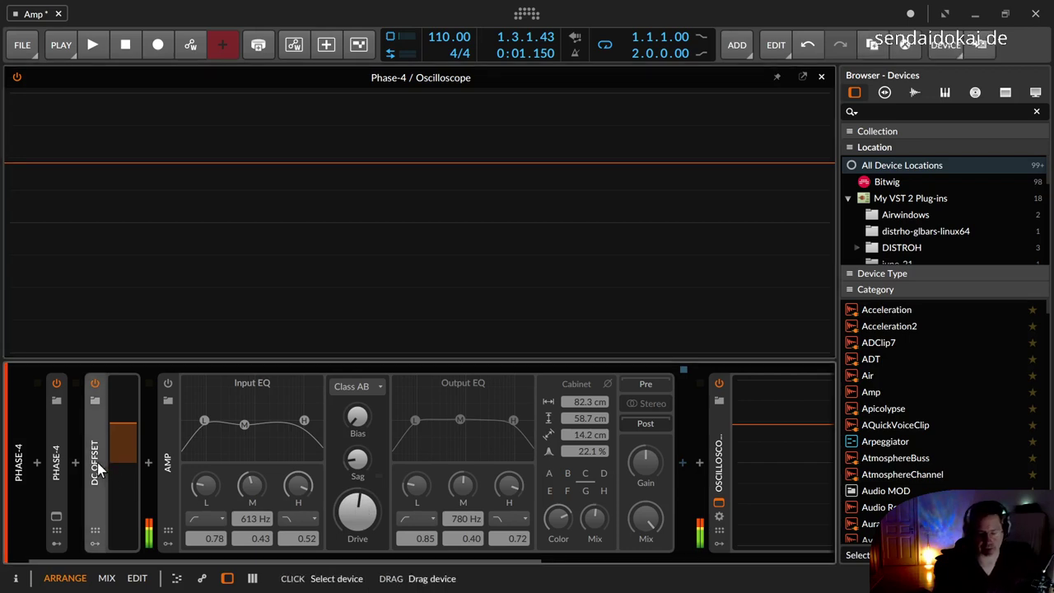
{"action": "key", "text": "Delete"}
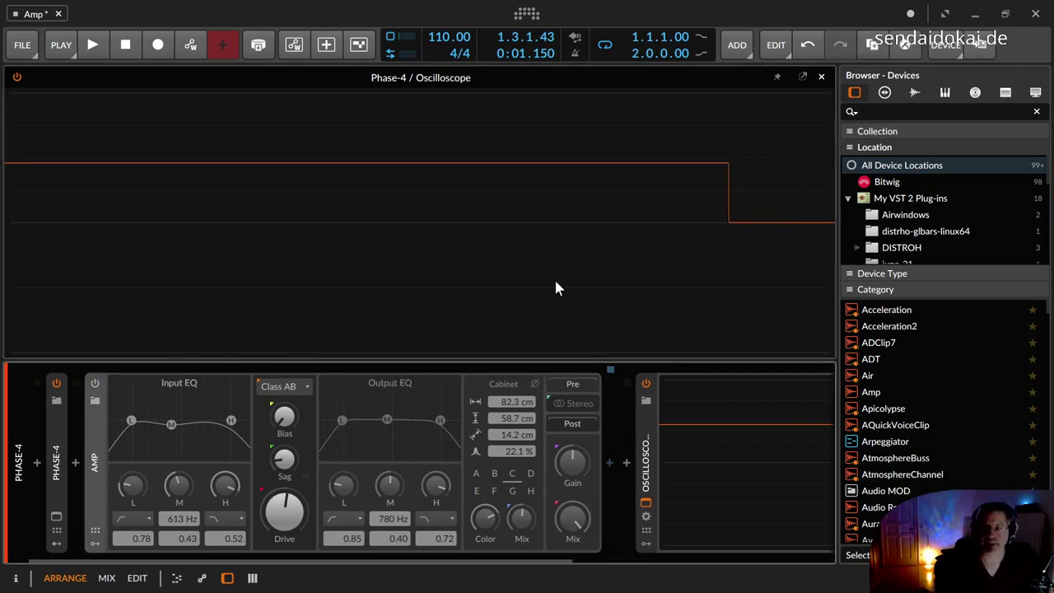
{"action": "left_click", "coordinate": [96, 383]}
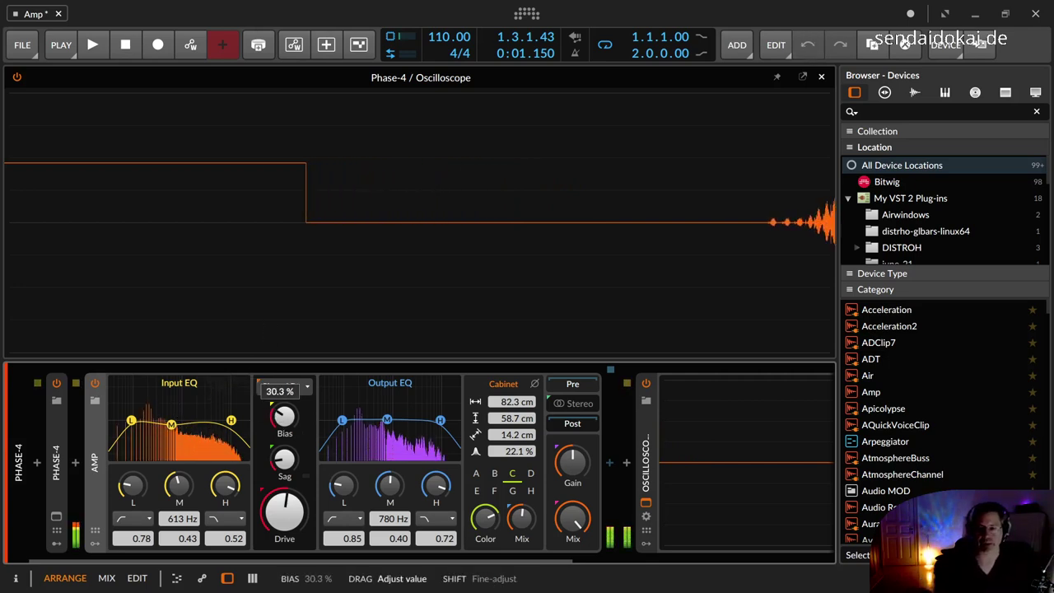
Audition several Amp Bias settings up to the maximum against the Oscilloscope waveform, finishing with the Bias fully down
{"action": "left_click_drag", "start_coordinate": [284, 416], "coordinate": [282, 421]}
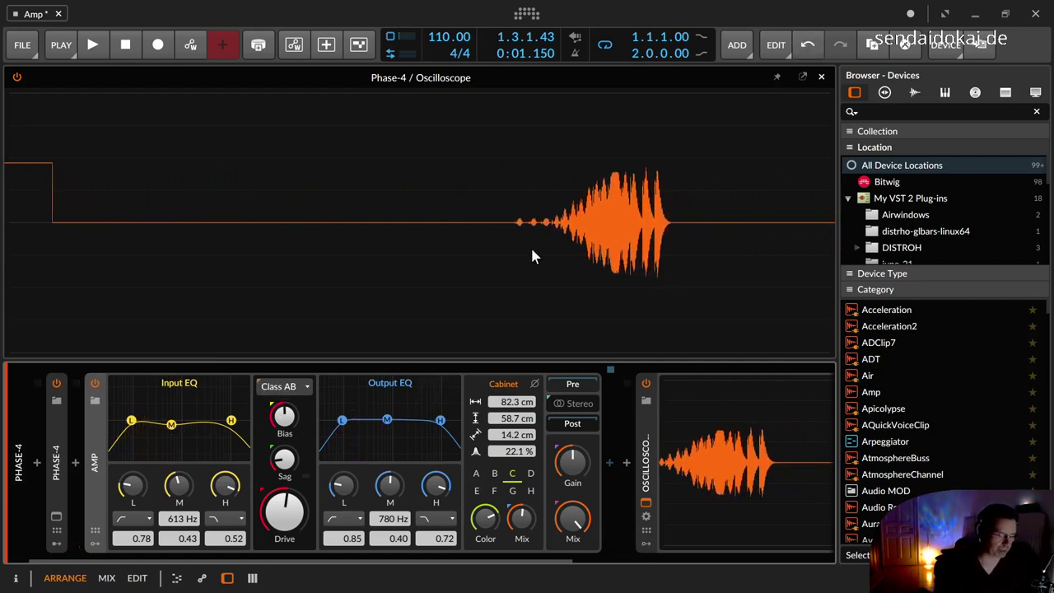
{"action": "left_click_drag", "start_coordinate": [296, 424], "coordinate": [284, 398]}
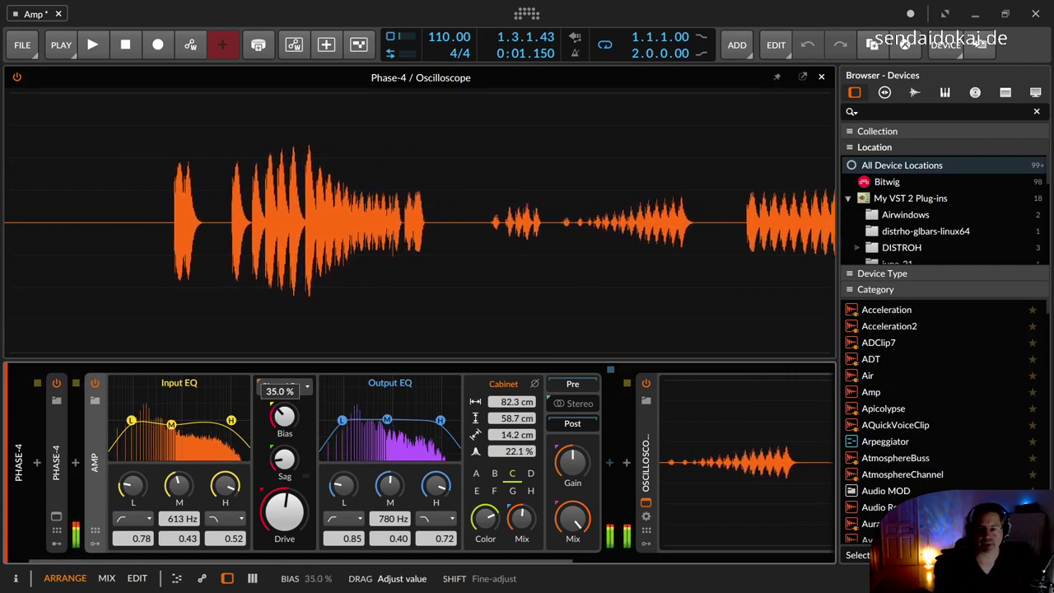
{"action": "left_click_drag", "start_coordinate": [284, 397], "coordinate": [284, 396]}
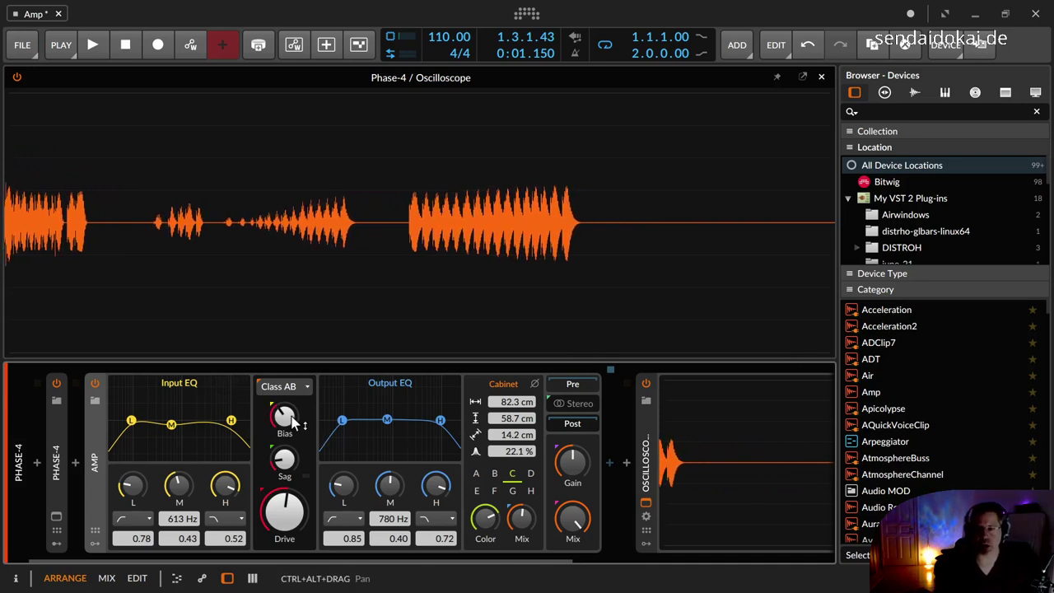
{"action": "left_click_drag", "start_coordinate": [284, 415], "coordinate": [284, 416]}
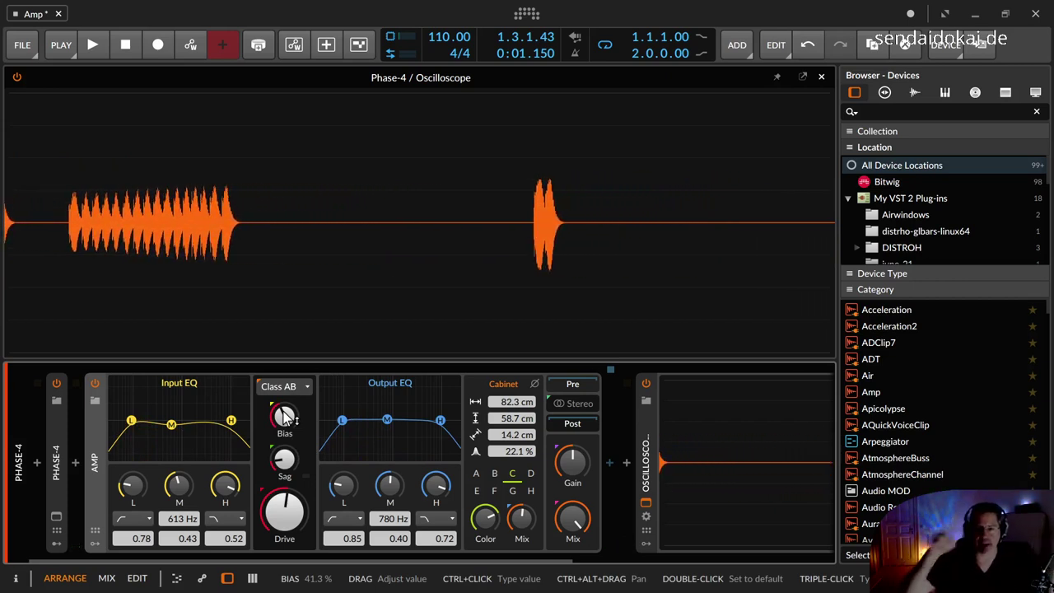
{"action": "left_click_drag", "start_coordinate": [283, 419], "coordinate": [283, 367]}
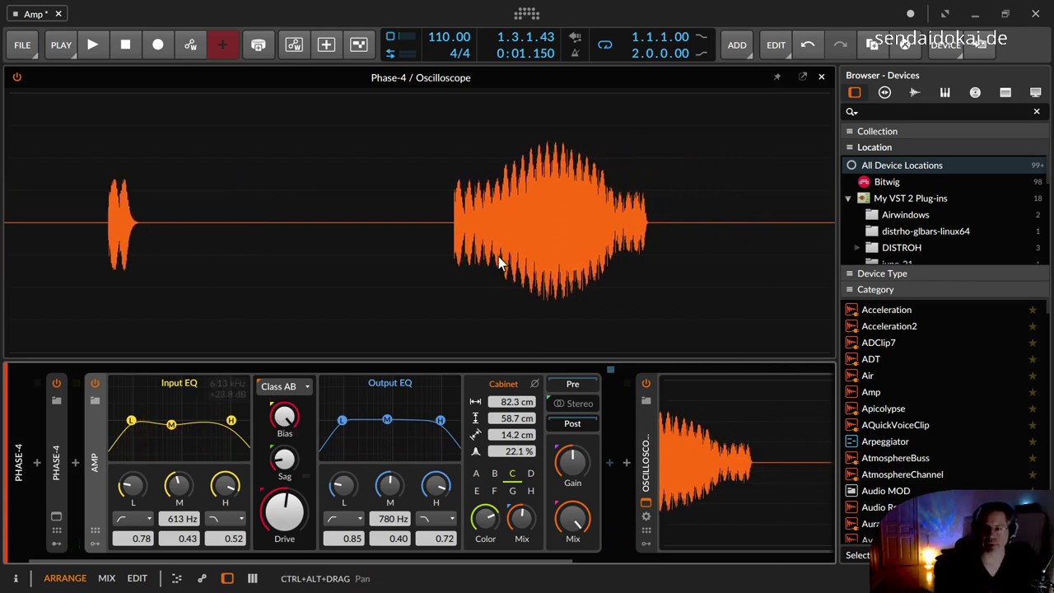
{"action": "mouse_move", "coordinate": [290, 422]}
{"action": "left_mouse_down"}
{"action": "mouse_move", "coordinate": [289, 453]}
{"action": "mouse_move", "coordinate": [285, 416]}
{"action": "left_mouse_up"}
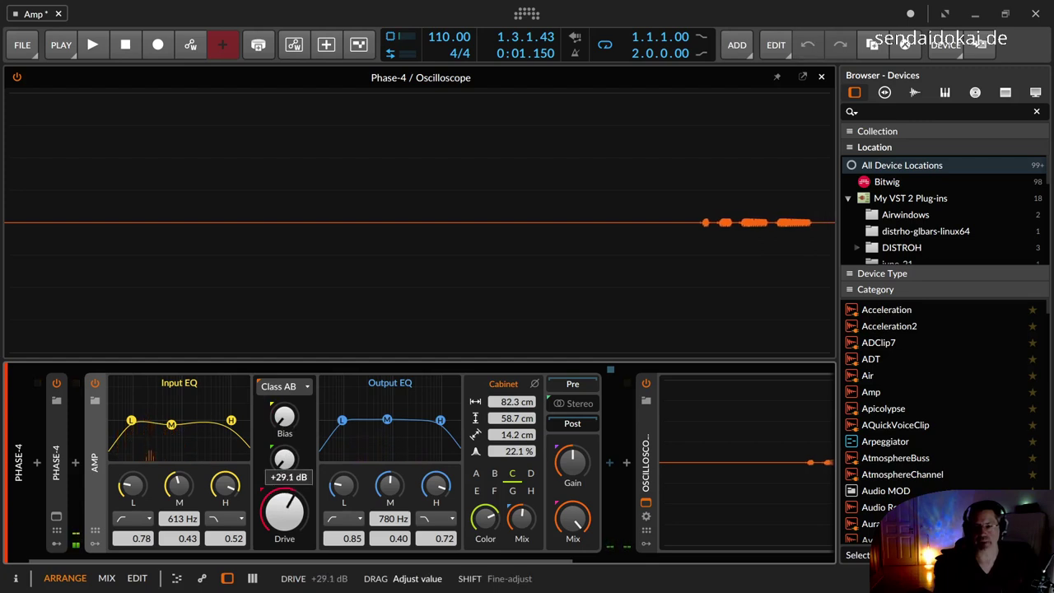
Raise the Amp's Drive to +34.7 dB and try the Sag control, leaving it at 0 %
{"action": "left_click_drag", "start_coordinate": [284, 512], "coordinate": [284, 512]}
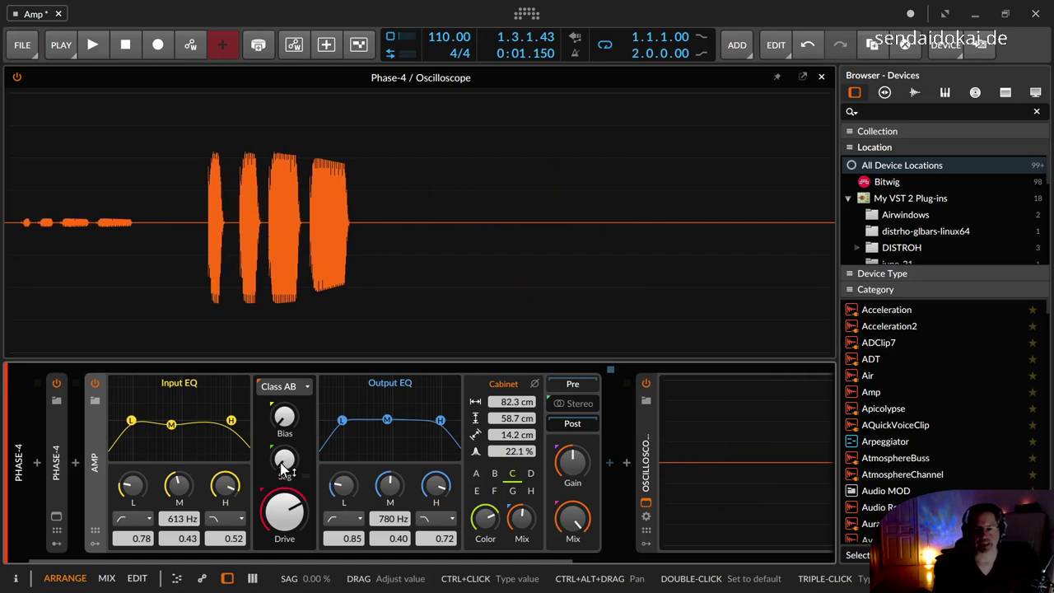
{"action": "left_click_drag", "start_coordinate": [288, 470], "coordinate": [289, 471]}
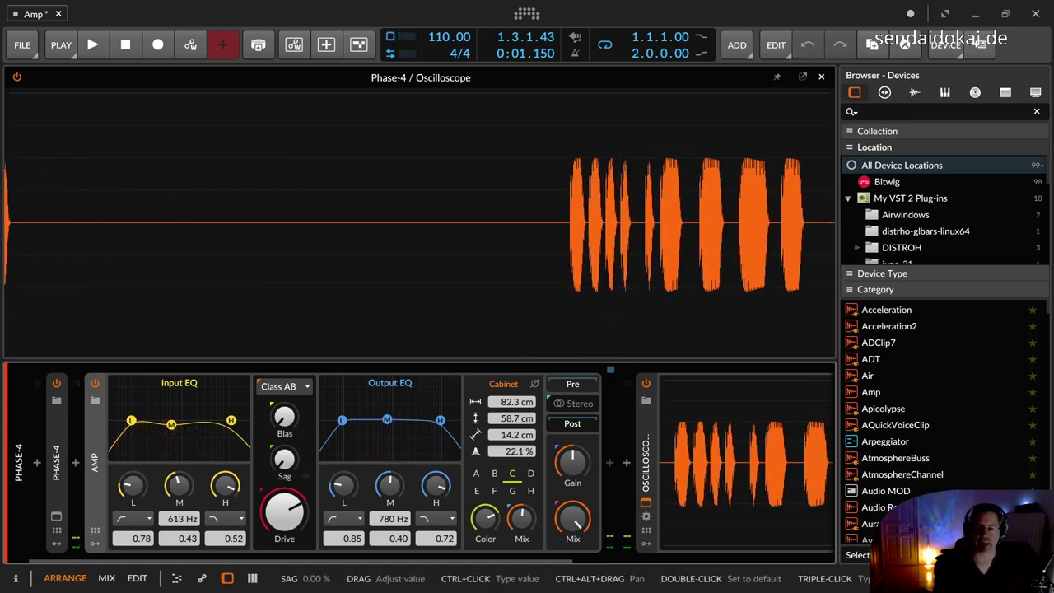
{"action": "left_click_drag", "start_coordinate": [283, 461], "coordinate": [283, 477]}
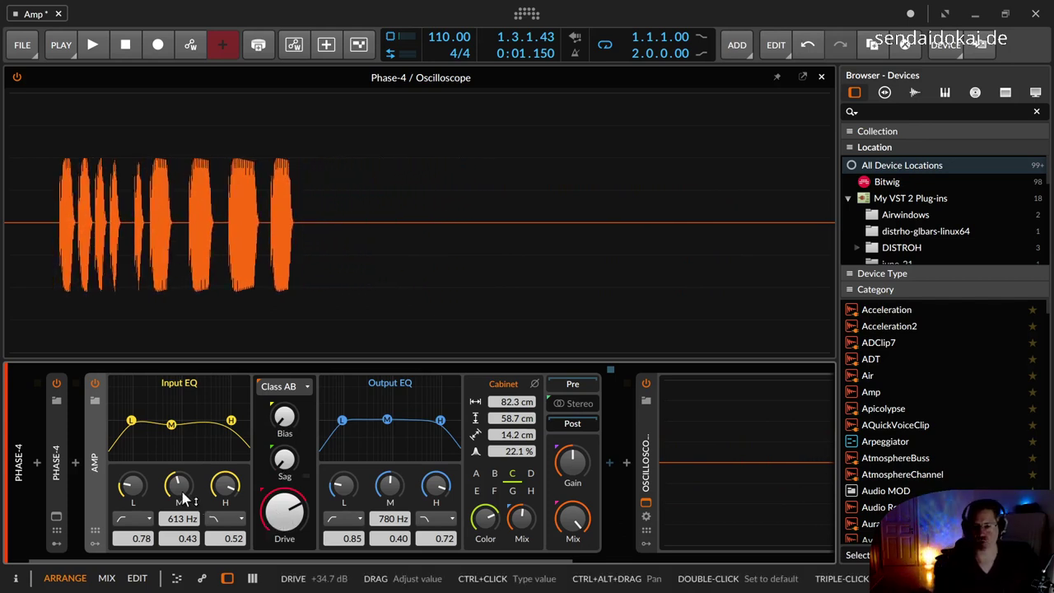
Raise the Amp's Sag to 100 % and audition Bias settings of 52.7 % and 100 % against the Oscilloscope waveform
{"action": "left_click_drag", "start_coordinate": [290, 477], "coordinate": [290, 245]}
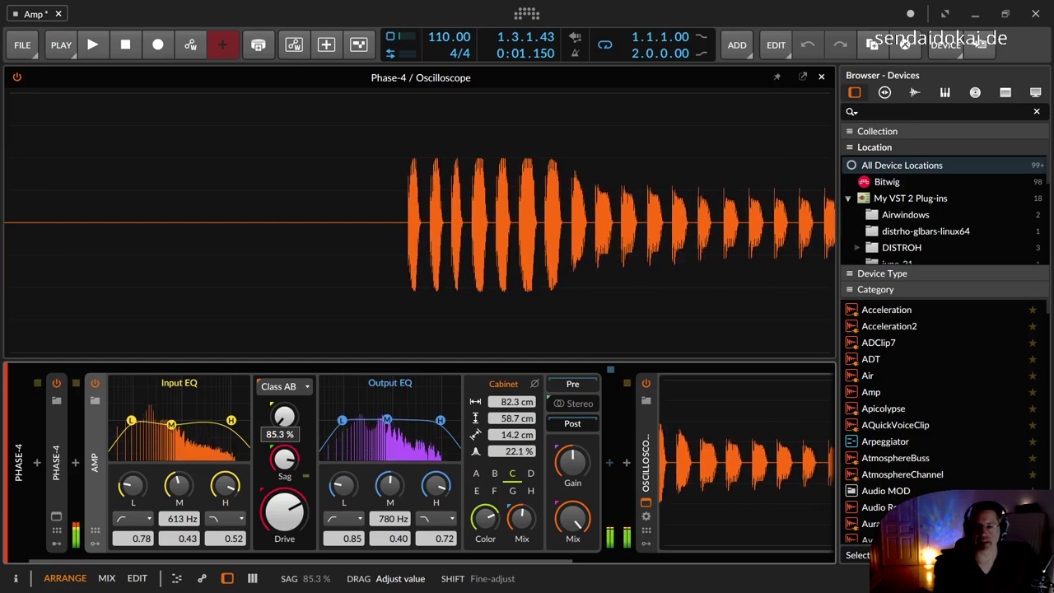
{"action": "left_click_drag", "start_coordinate": [290, 246], "coordinate": [290, 225]}
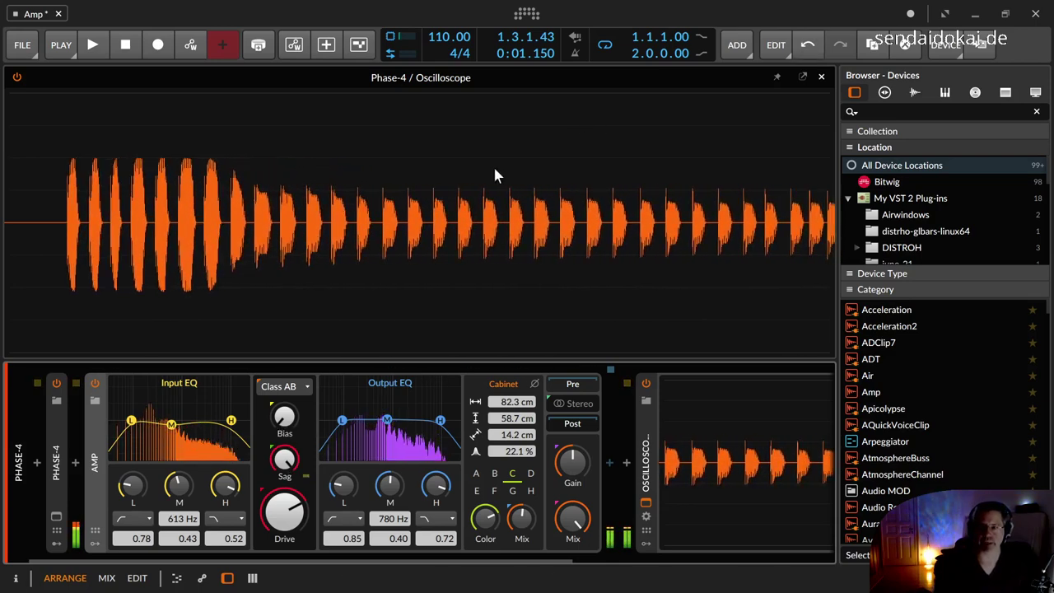
{"action": "left_click_drag", "start_coordinate": [284, 416], "coordinate": [283, 385]}
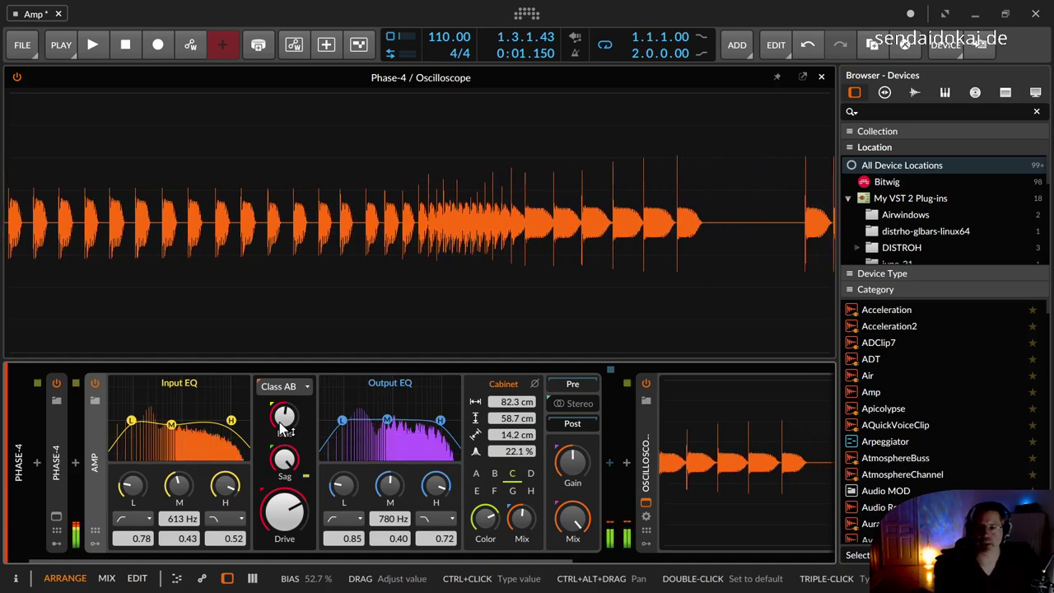
{"action": "left_click_drag", "start_coordinate": [283, 427], "coordinate": [282, 424]}
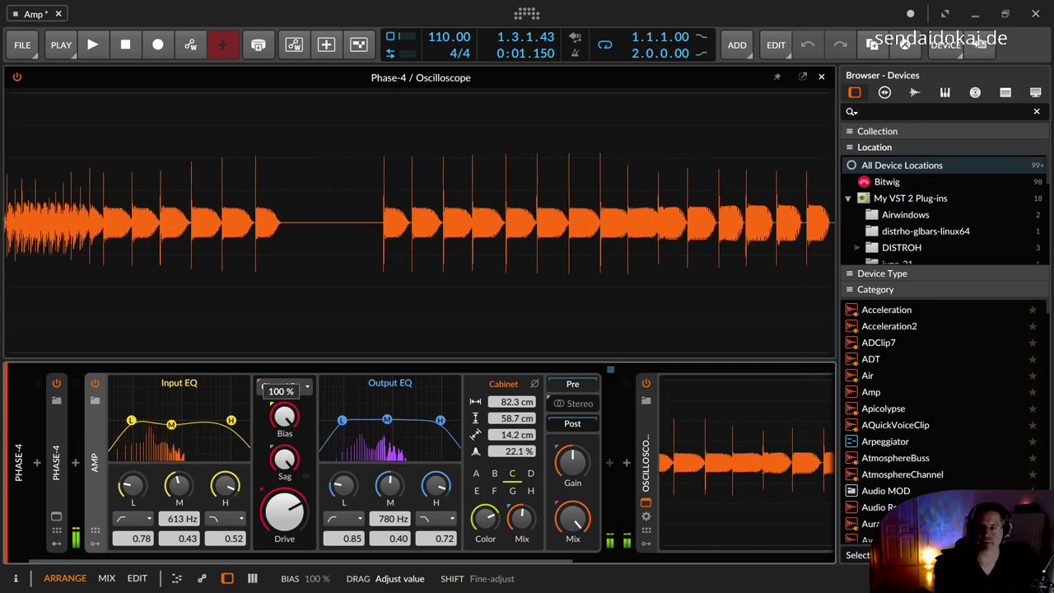
{"action": "left_click_drag", "start_coordinate": [284, 415], "coordinate": [585, 170]}
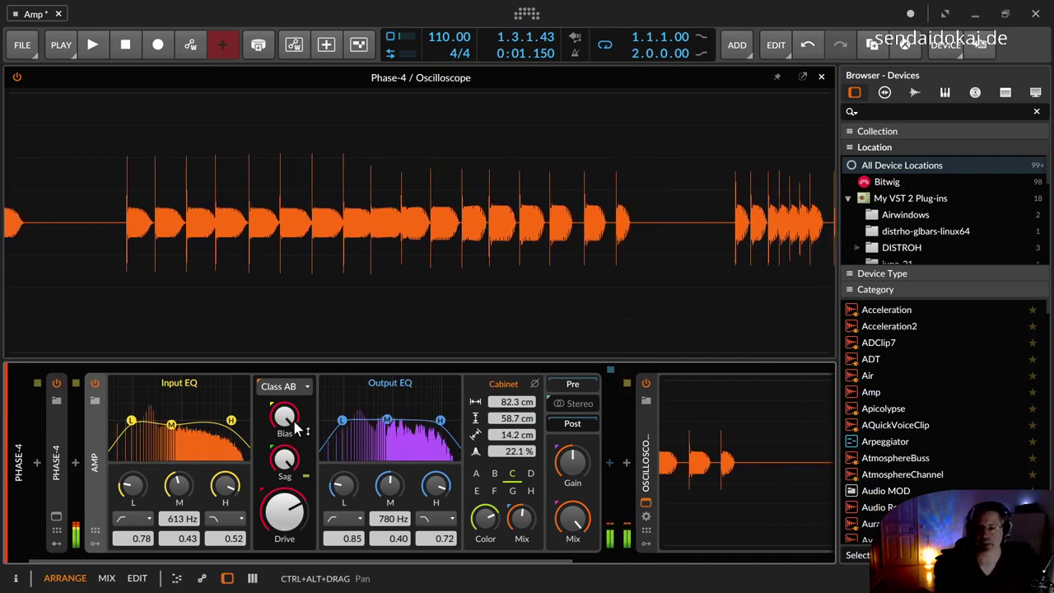
Audition reduced Sag settings of 77.3 %, 52.7 % and 35.0 % with the Bias kept high
{"action": "left_click_drag", "start_coordinate": [284, 458], "coordinate": [284, 465]}
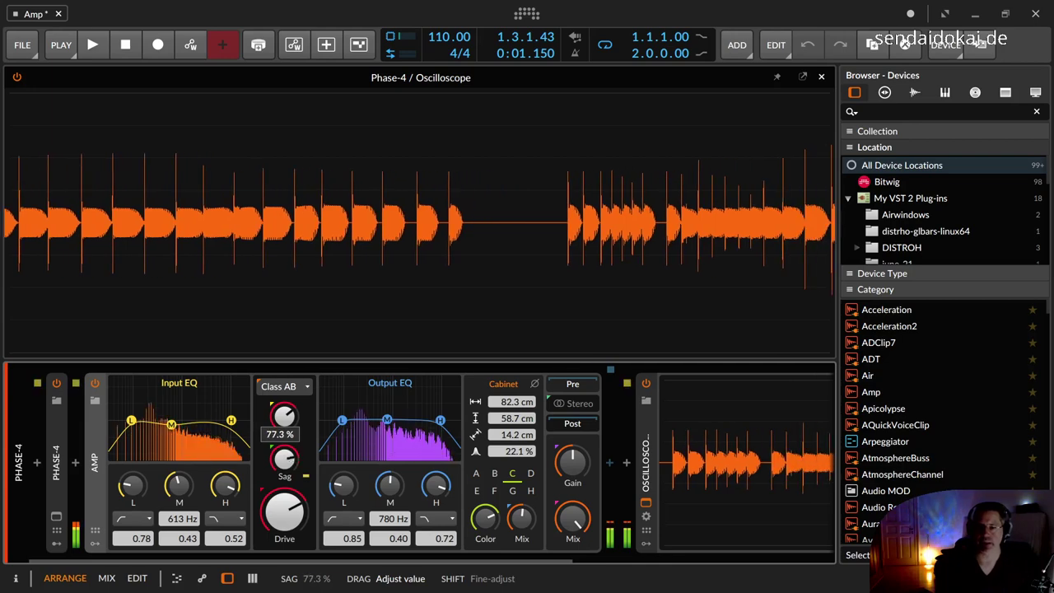
{"action": "left_click_drag", "start_coordinate": [284, 463], "coordinate": [284, 463]}
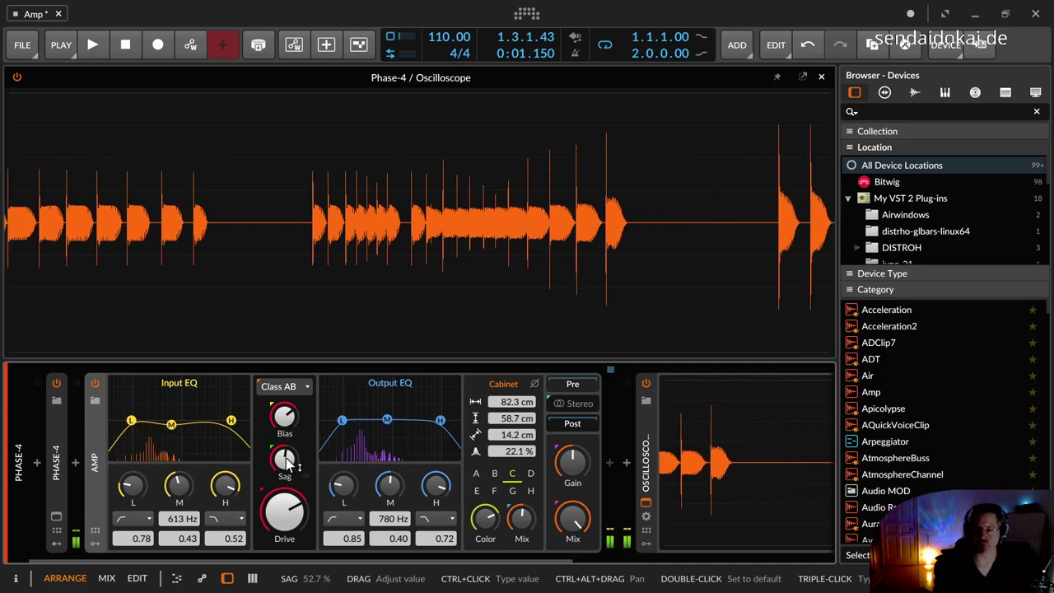
{"action": "left_click_drag", "start_coordinate": [284, 465], "coordinate": [284, 474]}
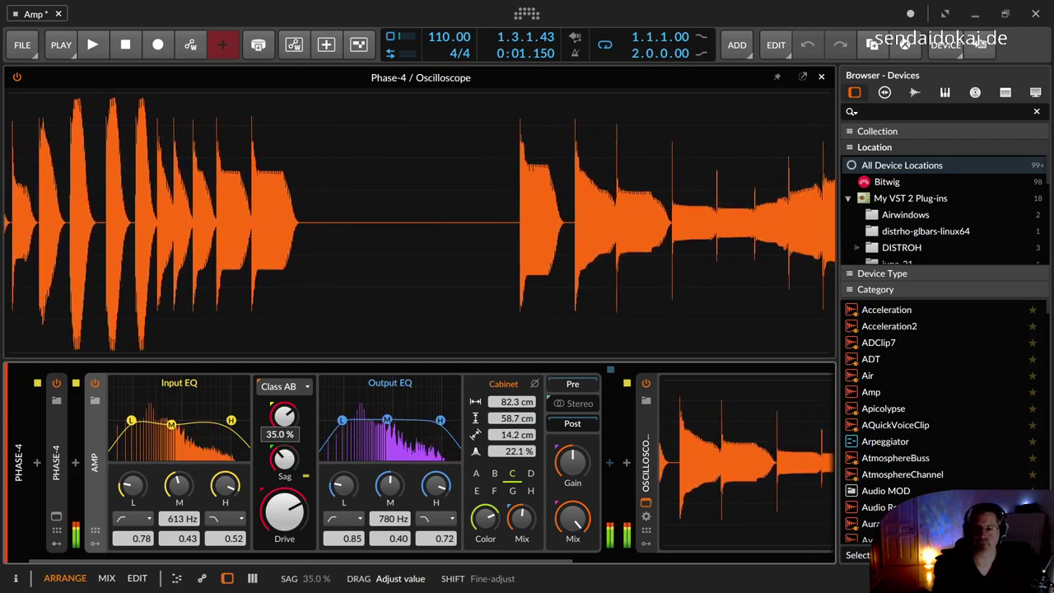
{"action": "left_click_drag", "start_coordinate": [283, 459], "coordinate": [284, 433]}
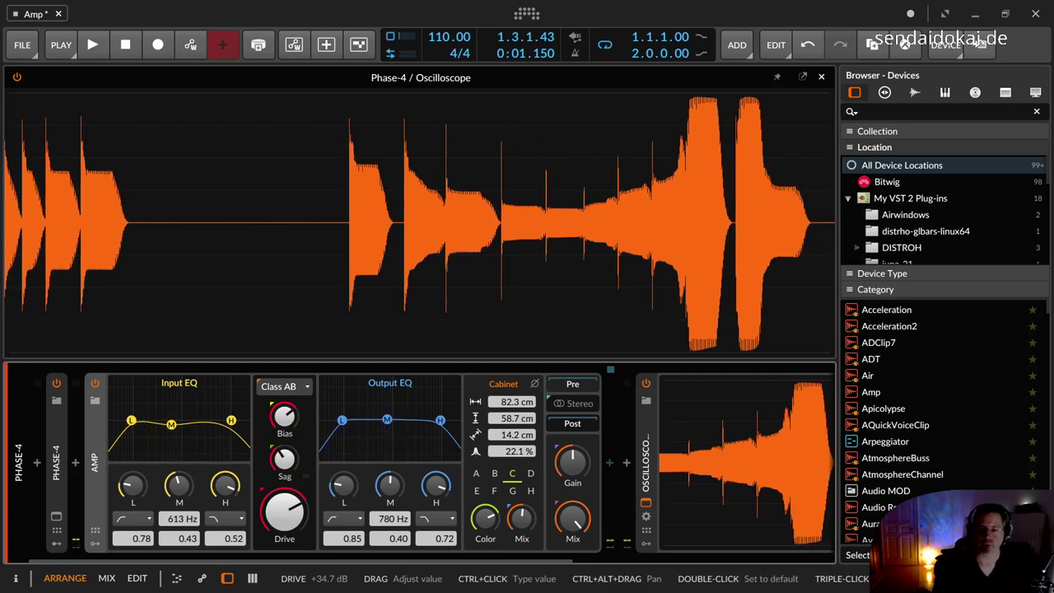
Raise the Amp's Drive through +38.8 dB to its maximum and bring Bias and Sag down to zero
{"action": "left_click_drag", "start_coordinate": [284, 512], "coordinate": [284, 500]}
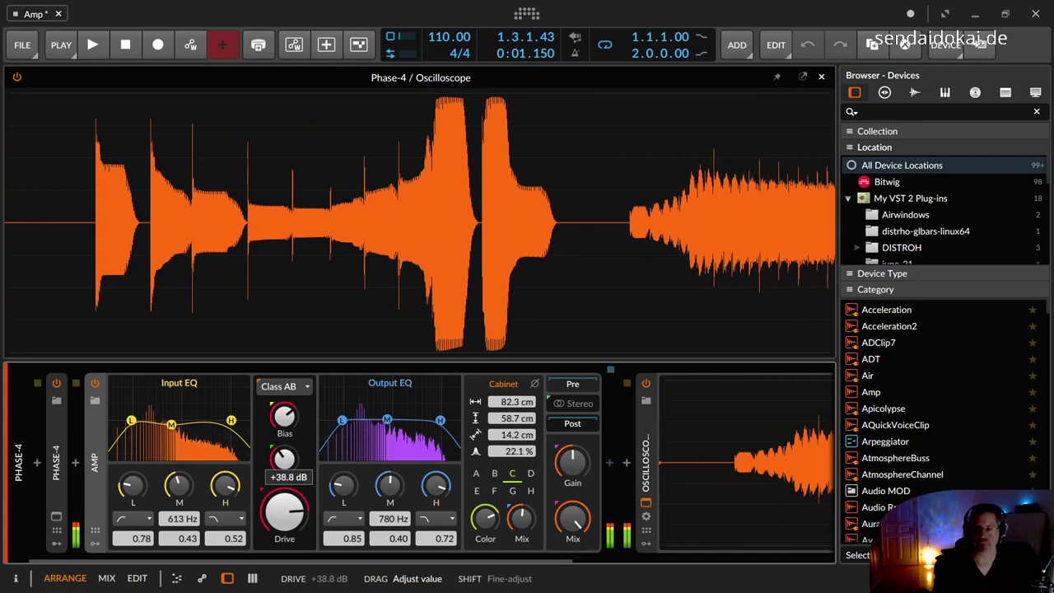
{"action": "left_click_drag", "start_coordinate": [284, 500], "coordinate": [285, 477]}
{"action": "left_click_drag", "start_coordinate": [283, 432], "coordinate": [282, 413]}
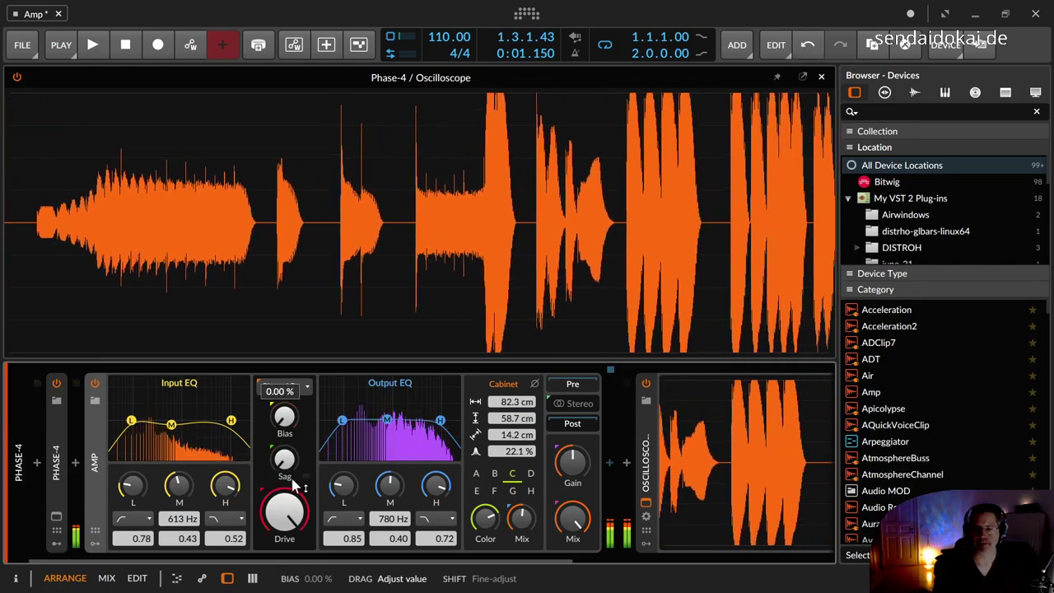
Switch the Amp's drive mode to Smooth, consider Class A as an alternative, and lower the Drive from its maximum
{"action": "left_click_drag", "start_coordinate": [285, 504], "coordinate": [284, 525]}
{"action": "left_click", "coordinate": [280, 386]}
{"action": "left_click", "coordinate": [280, 406]}
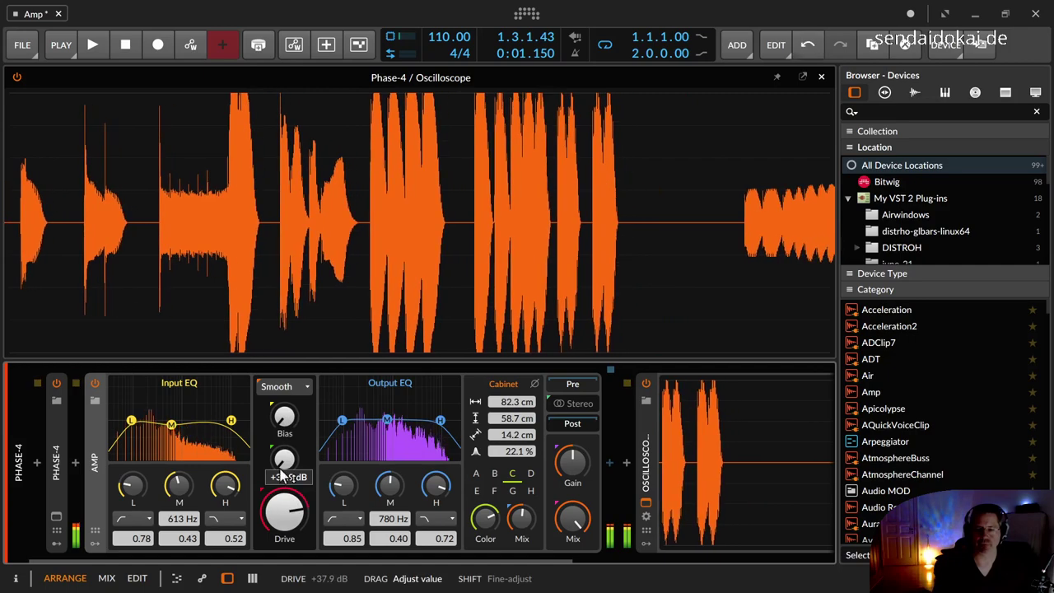
{"action": "left_click", "coordinate": [282, 388]}
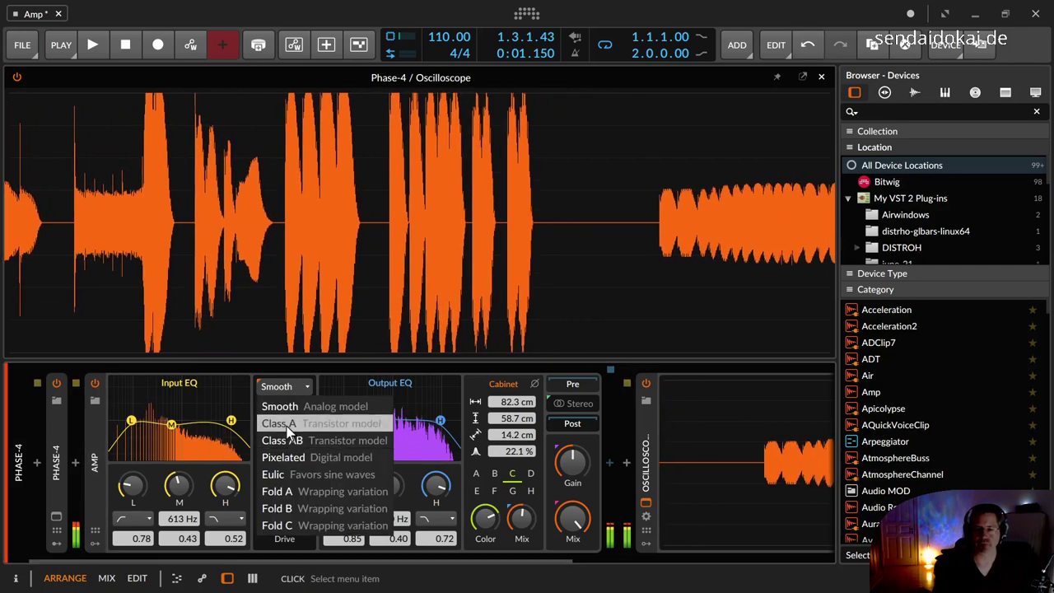
{"action": "left_click", "coordinate": [280, 422]}
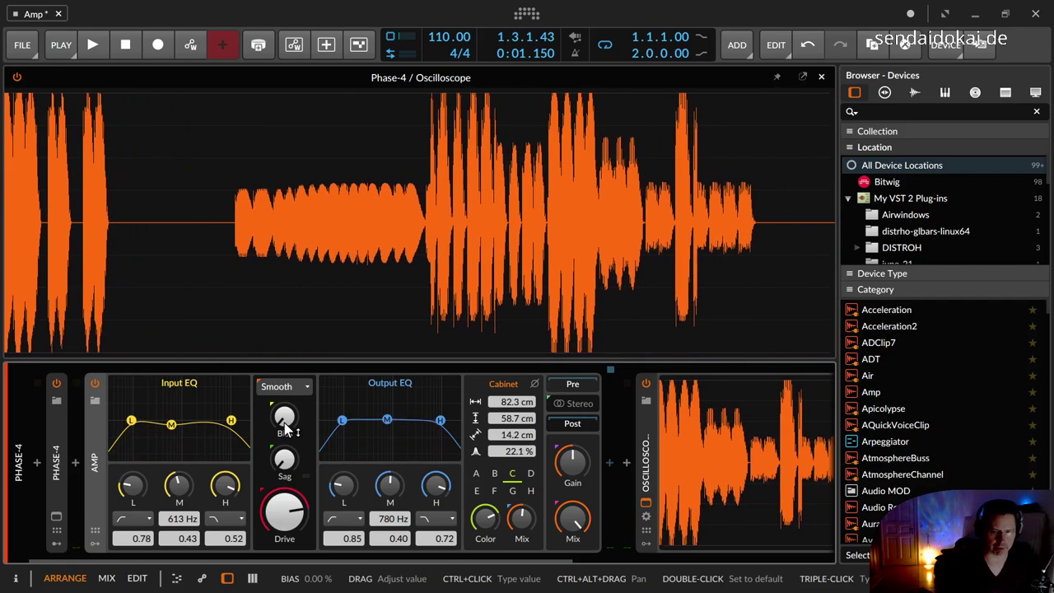
{"action": "left_click_drag", "start_coordinate": [284, 512], "coordinate": [284, 507]}
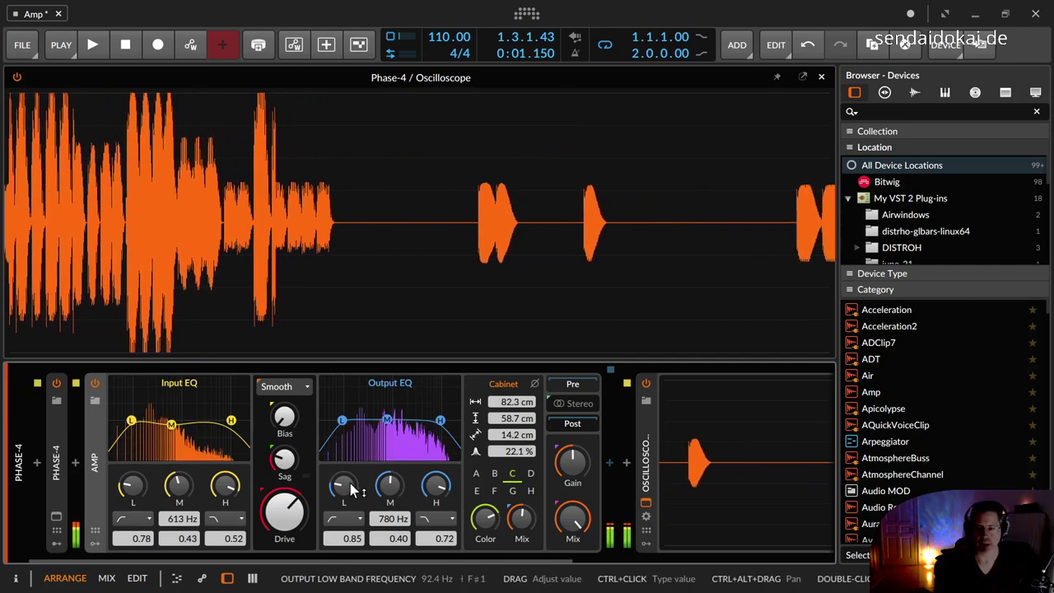
Set the Output EQ's high band to 20.0 kHz and low band Q to 0.80, and the Input EQ's low band Q to 0.82
{"action": "left_click_drag", "start_coordinate": [341, 420], "coordinate": [364, 419]}
{"action": "mouse_move", "coordinate": [434, 498]}
{"action": "left_mouse_down"}
{"action": "mouse_move", "coordinate": [434, 535]}
{"action": "mouse_move", "coordinate": [434, 477]}
{"action": "left_mouse_up"}
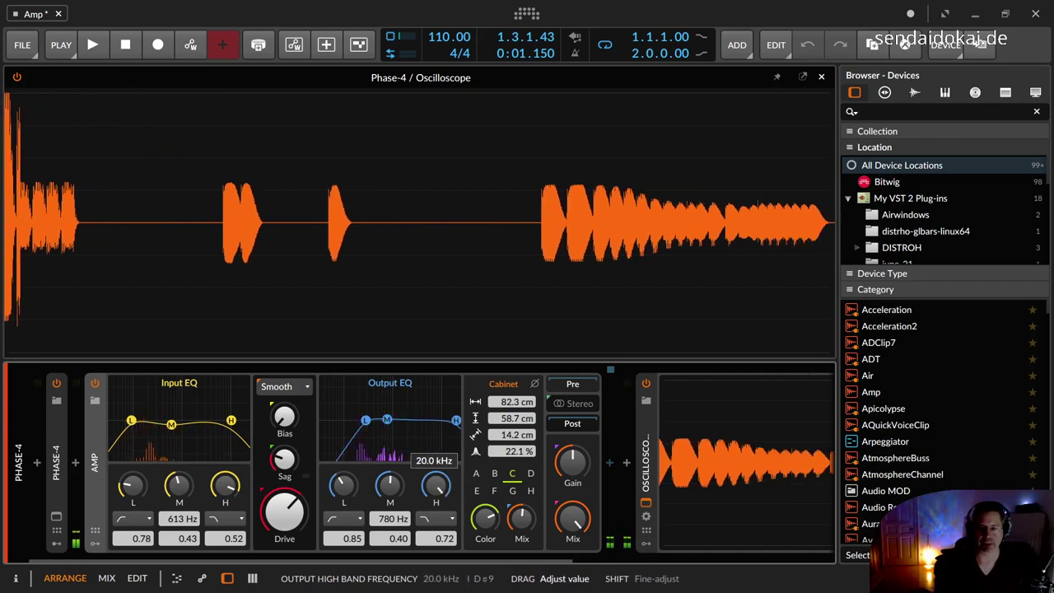
{"action": "left_click_drag", "start_coordinate": [356, 498], "coordinate": [354, 508]}
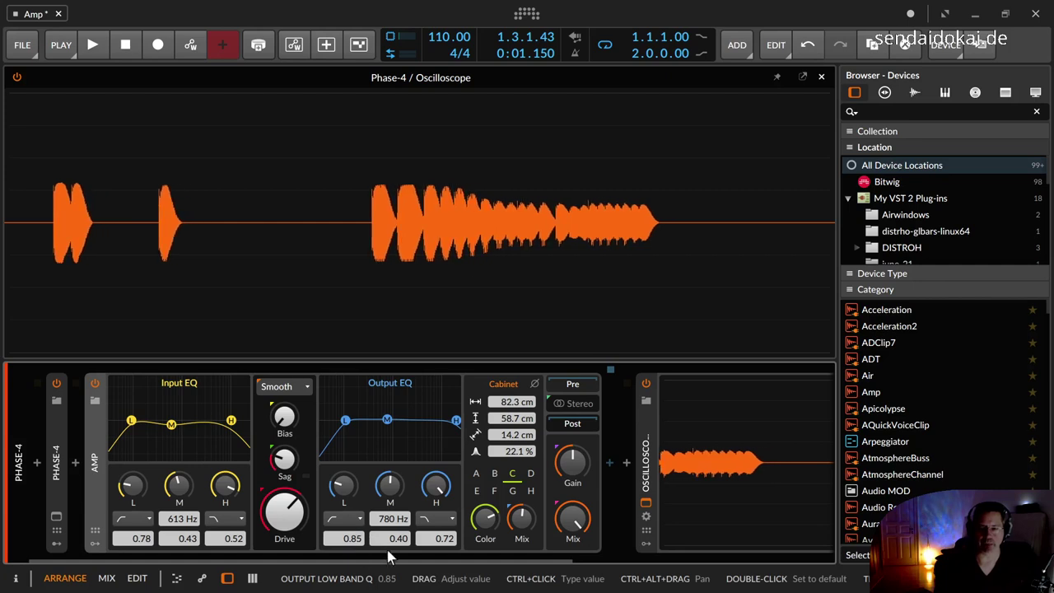
{"action": "left_click_drag", "start_coordinate": [352, 550], "coordinate": [352, 558]}
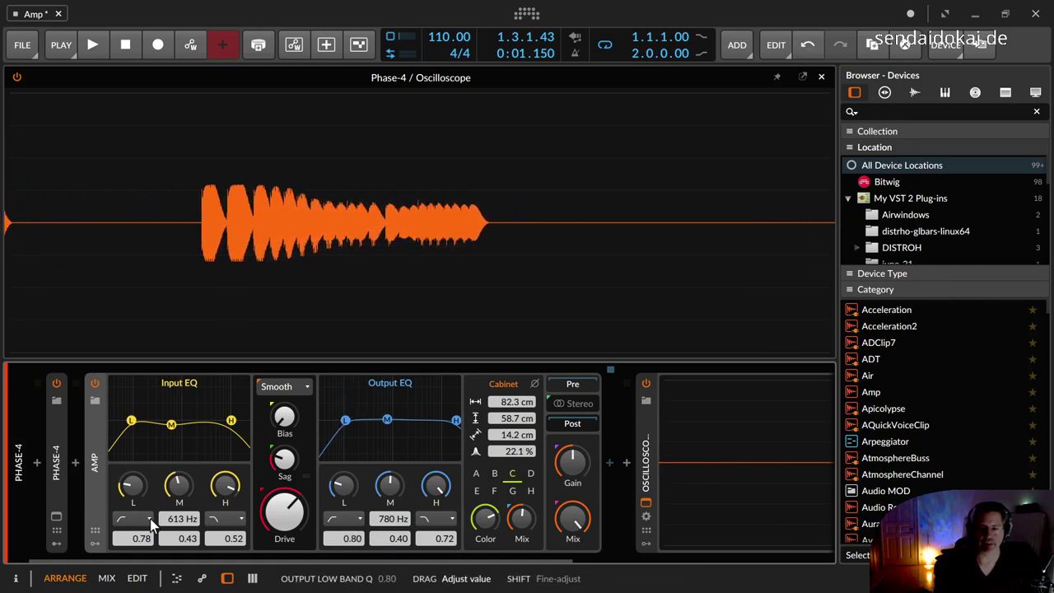
{"action": "mouse_move", "coordinate": [131, 540]}
{"action": "left_mouse_down"}
{"action": "mouse_move", "coordinate": [131, 510]}
{"action": "mouse_move", "coordinate": [131, 533]}
{"action": "left_mouse_up"}
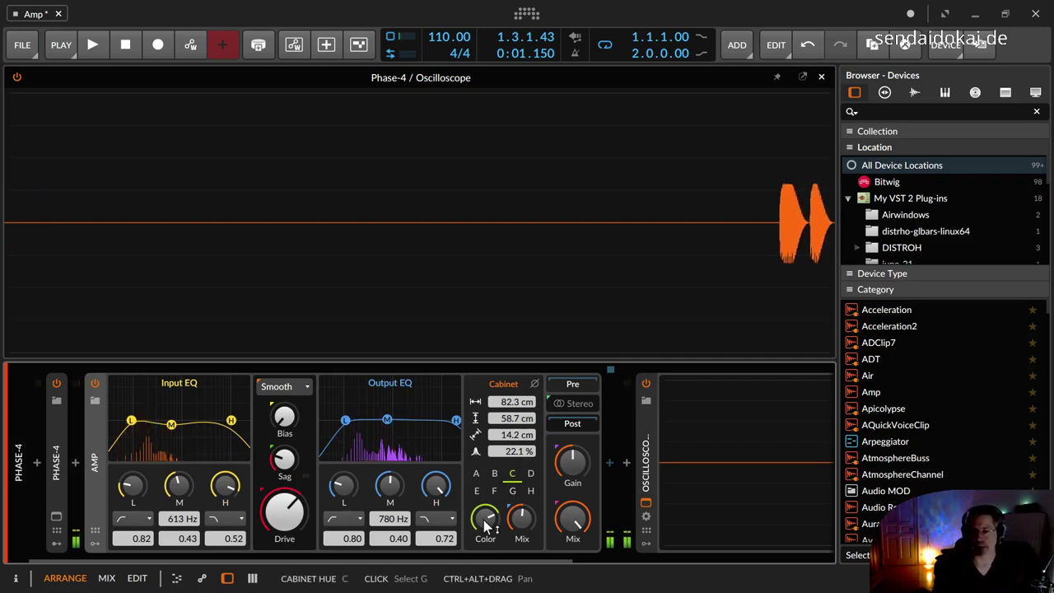
Turn the Cabinet's Color fully down and its Mix fully up, and shrink the cabinet to 20.5 cm wide, 3.59 cm high and 5.55 cm deep
{"action": "left_click_drag", "start_coordinate": [486, 525], "coordinate": [486, 527]}
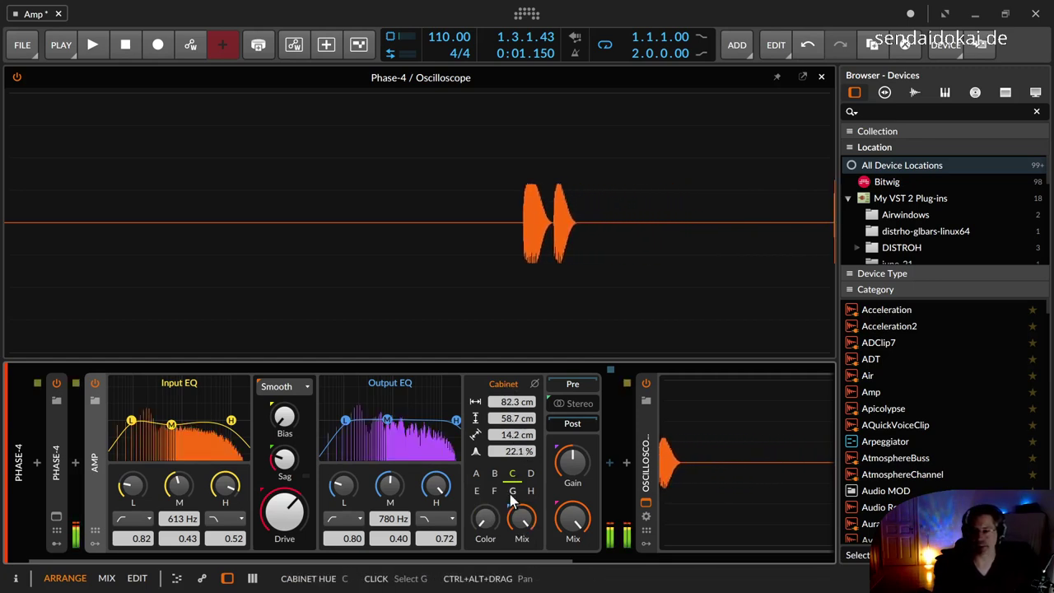
{"action": "left_click_drag", "start_coordinate": [521, 517], "coordinate": [521, 494]}
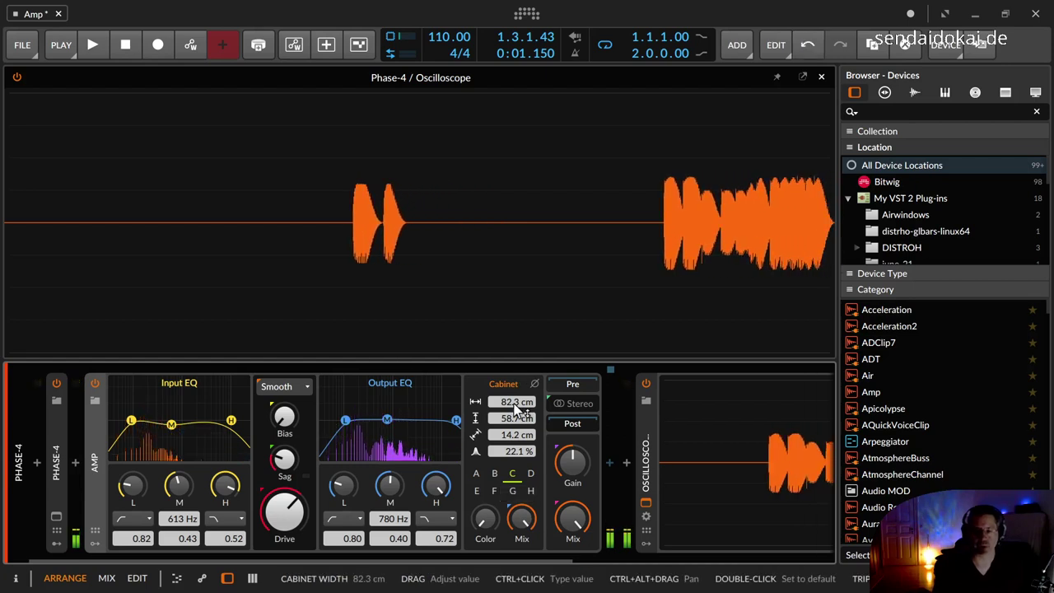
{"action": "left_click_drag", "start_coordinate": [516, 402], "coordinate": [516, 349]}
{"action": "left_click_drag", "start_coordinate": [516, 402], "coordinate": [516, 459]}
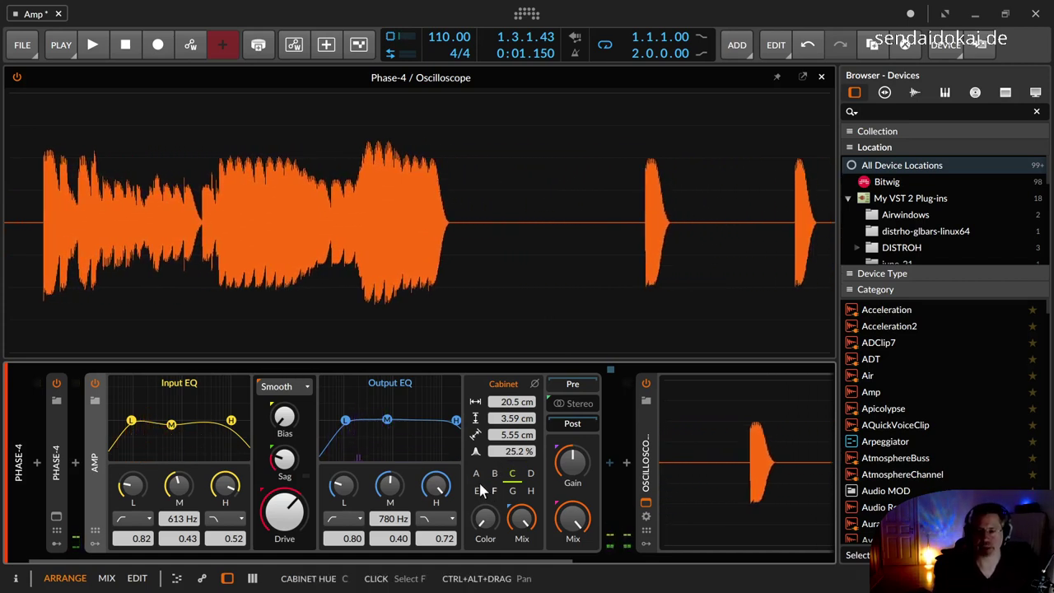
Raise the Cabinet Color to 100 % and audition the cabinet hues A, E, F and H
{"action": "left_click", "coordinate": [476, 474]}
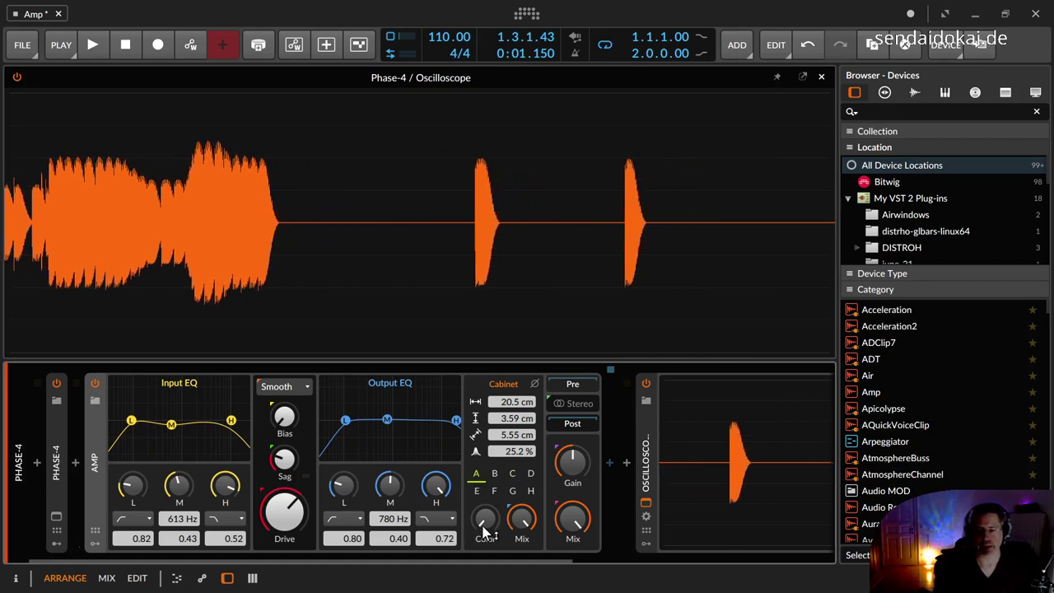
{"action": "mouse_move", "coordinate": [491, 534]}
{"action": "left_mouse_down"}
{"action": "mouse_move", "coordinate": [490, 504]}
{"action": "mouse_move", "coordinate": [485, 524]}
{"action": "left_mouse_up"}
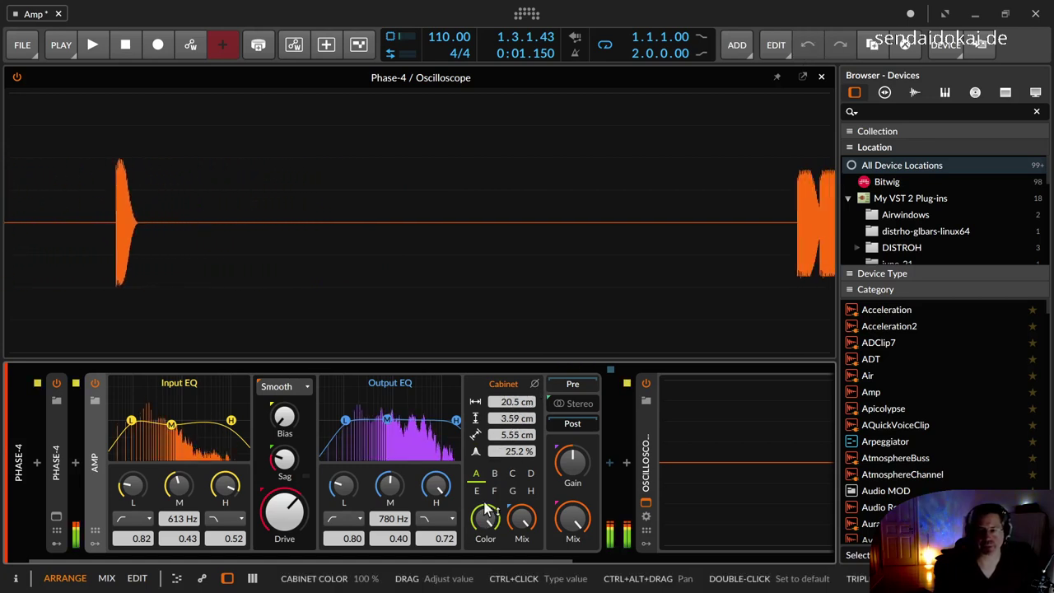
{"action": "left_click_drag", "start_coordinate": [488, 510], "coordinate": [495, 481]}
{"action": "left_click", "coordinate": [516, 474]}
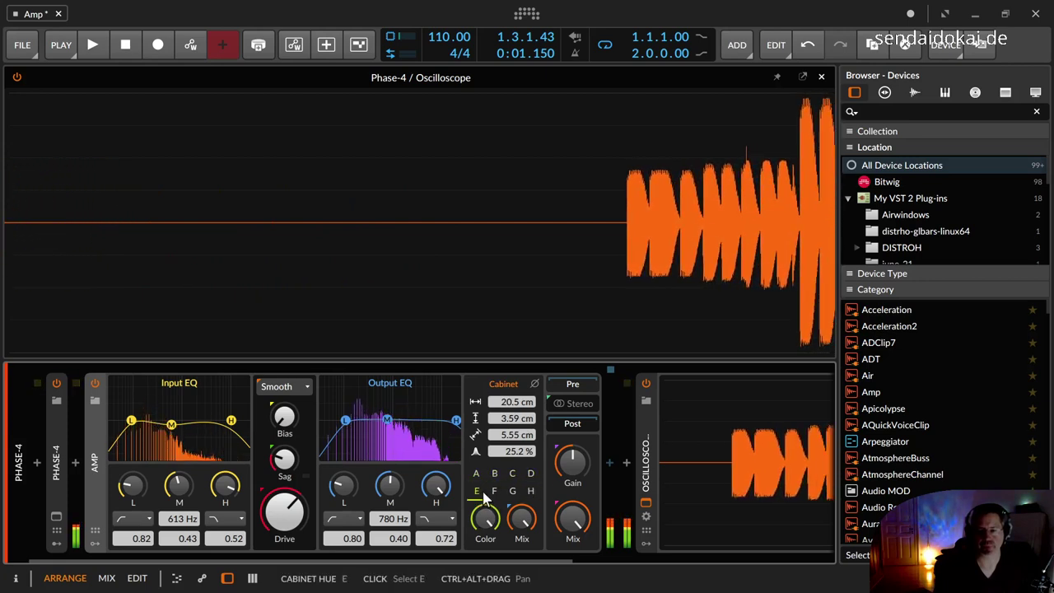
{"action": "left_click", "coordinate": [494, 491]}
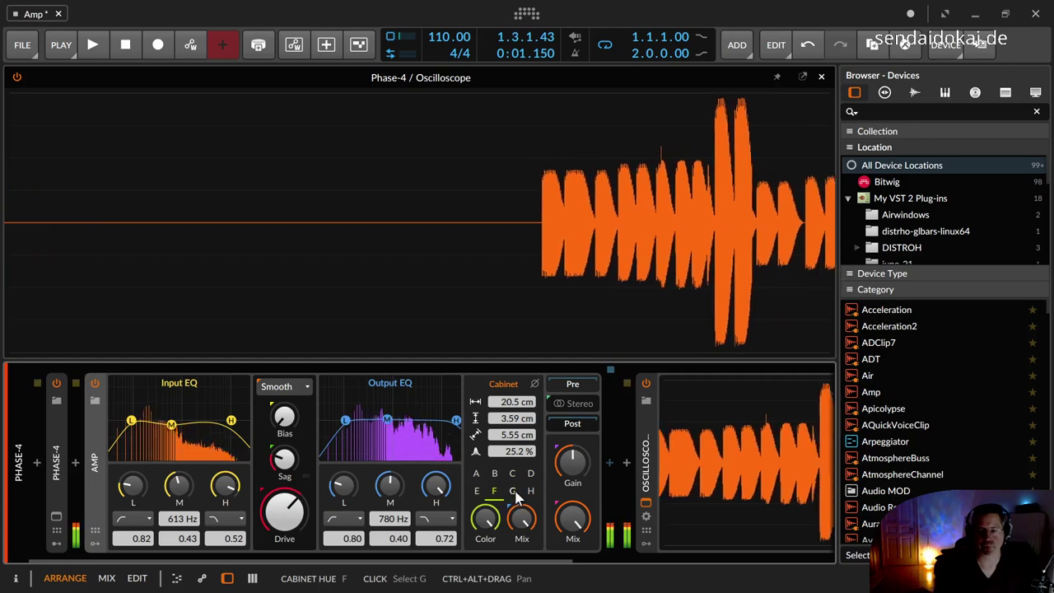
{"action": "left_click", "coordinate": [531, 491]}
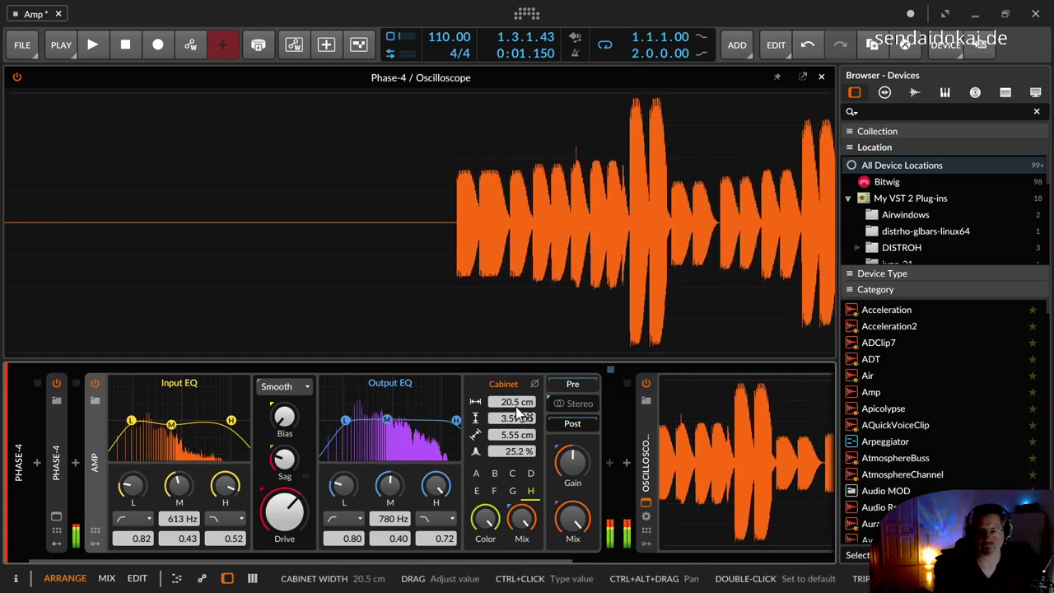
Widen the Cabinet to 3.00 m, select hue E and set the cabinet height to 10.6 cm
{"action": "left_click_drag", "start_coordinate": [515, 407], "coordinate": [515, 312]}
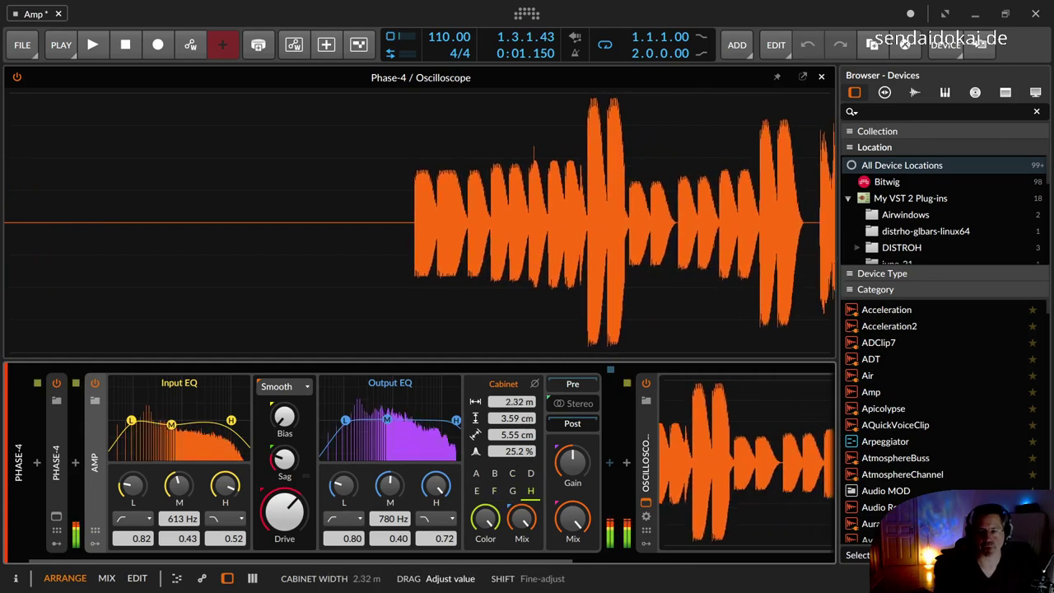
{"action": "left_click", "coordinate": [493, 492]}
{"action": "left_click", "coordinate": [475, 492]}
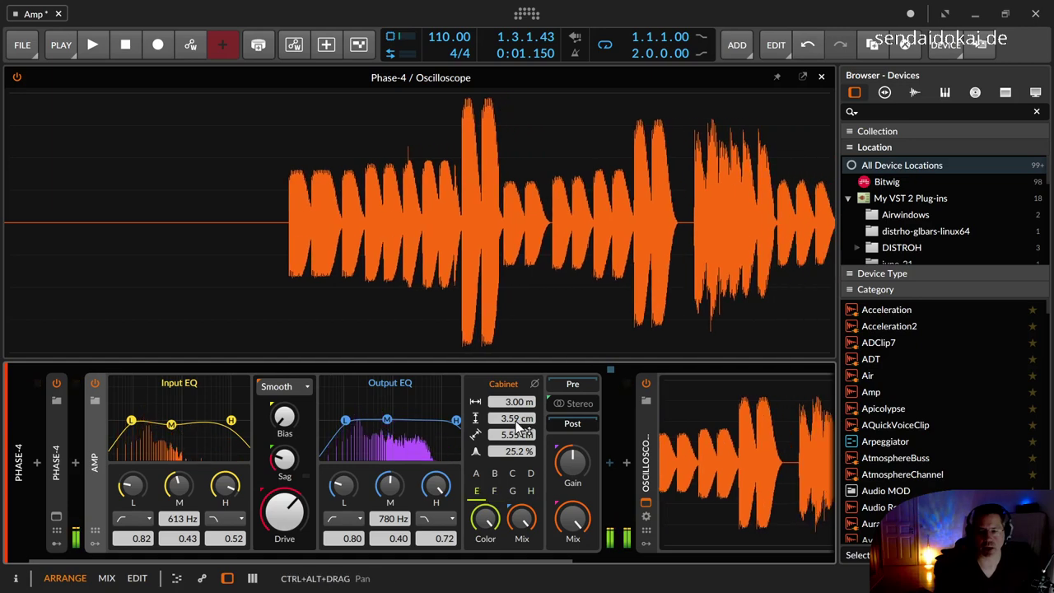
{"action": "left_click_drag", "start_coordinate": [517, 418], "coordinate": [516, 378]}
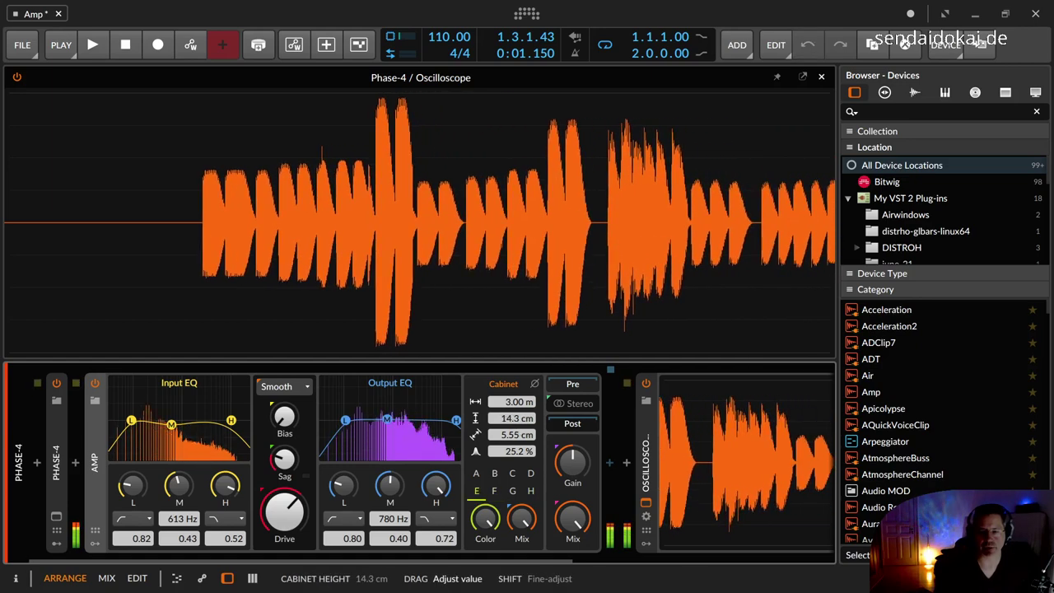
{"action": "mouse_move", "coordinate": [517, 418]}
{"action": "left_mouse_down"}
{"action": "mouse_move", "coordinate": [517, 431]}
{"action": "mouse_move", "coordinate": [507, 429]}
{"action": "left_mouse_up"}
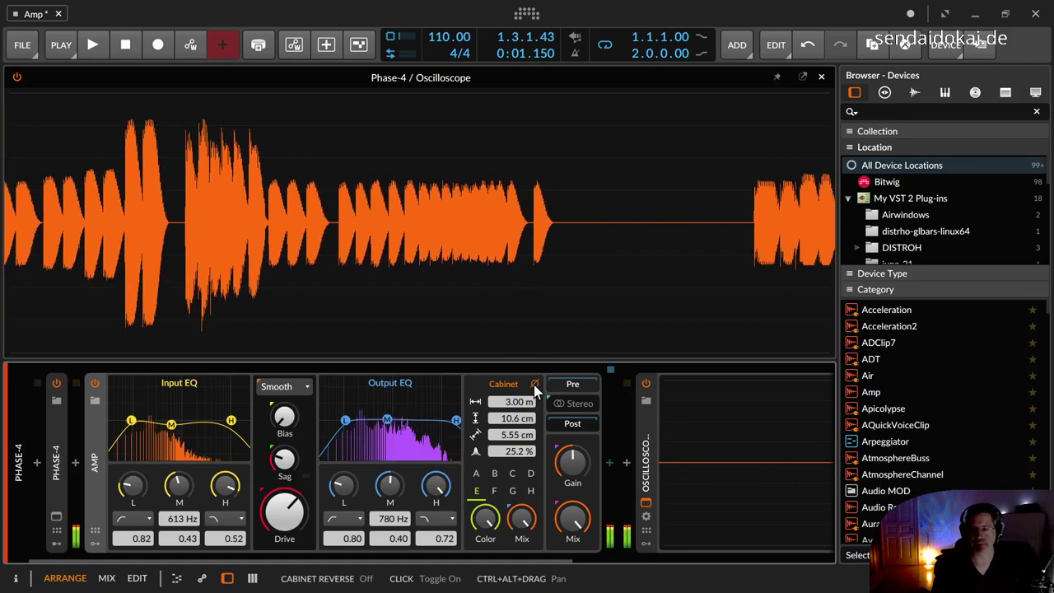
Compare the sound with Cabinet Reverse switched on and off, leaving it off
{"action": "left_click", "coordinate": [534, 385]}
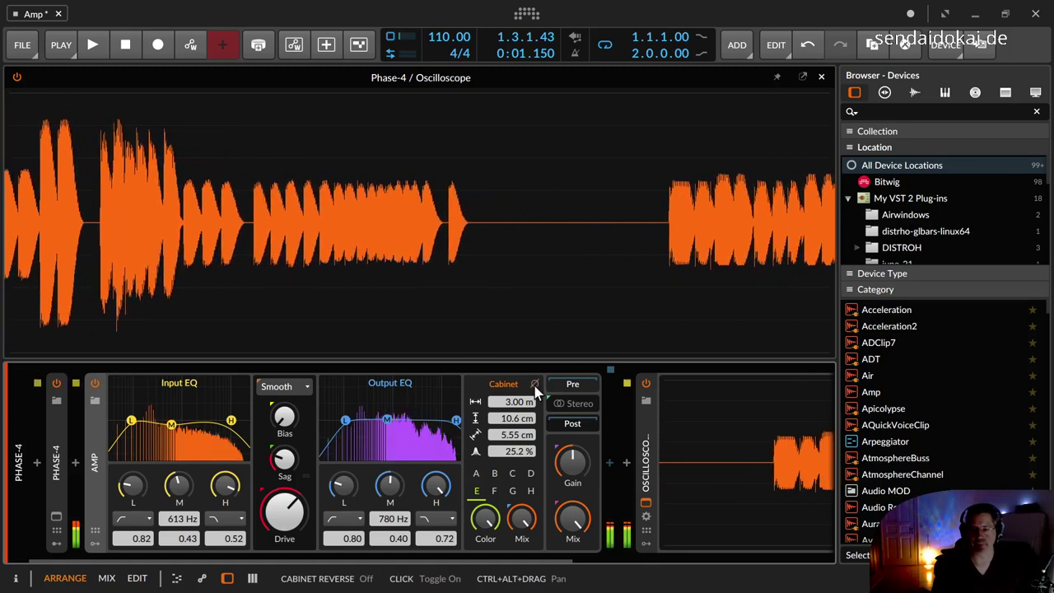
{"action": "left_click", "coordinate": [535, 385]}
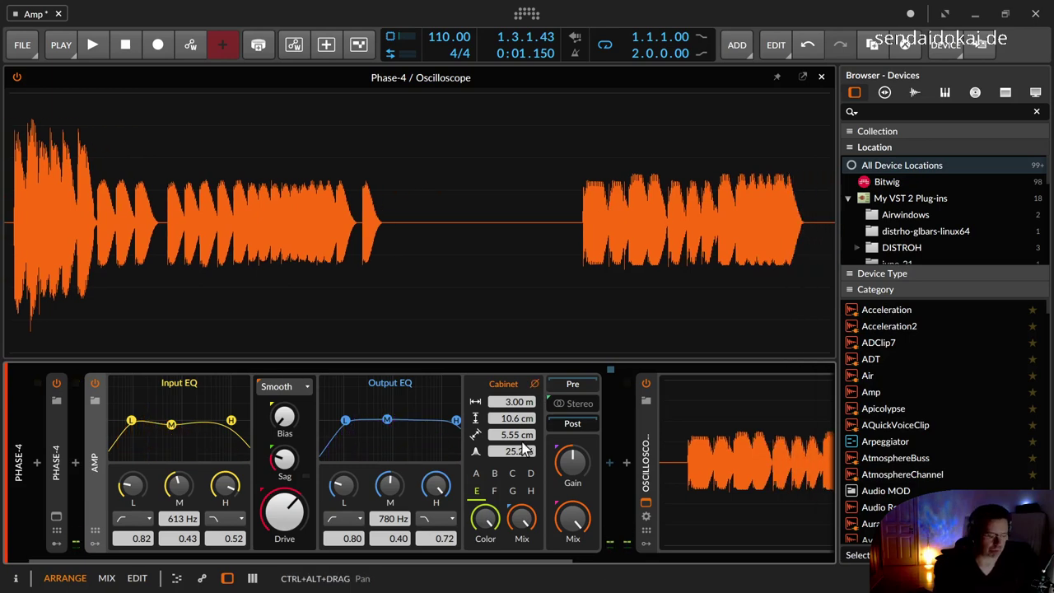
{"action": "left_click", "coordinate": [533, 384]}
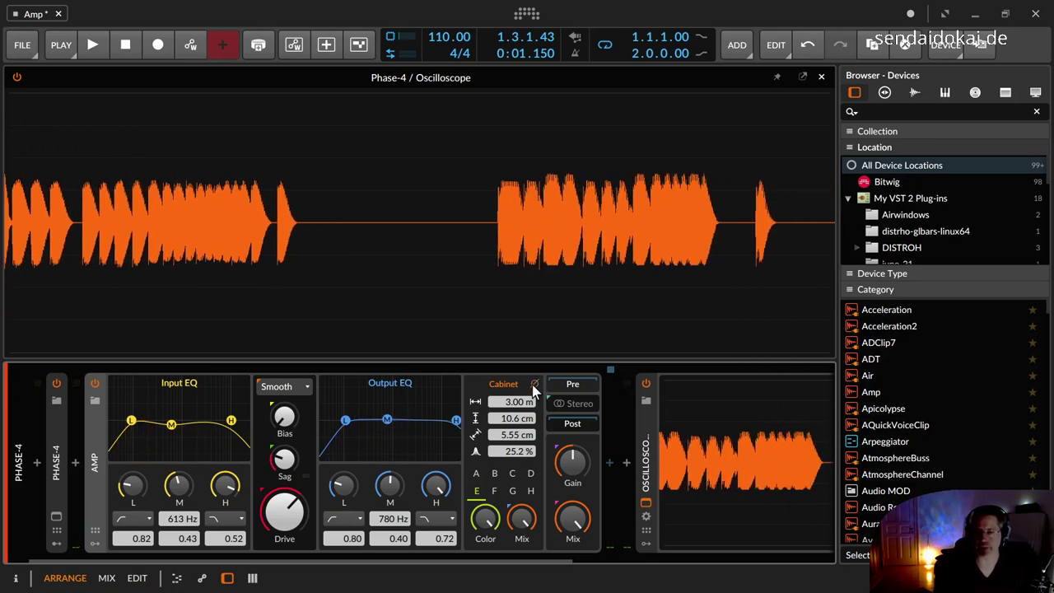
{"action": "left_click", "coordinate": [534, 384]}
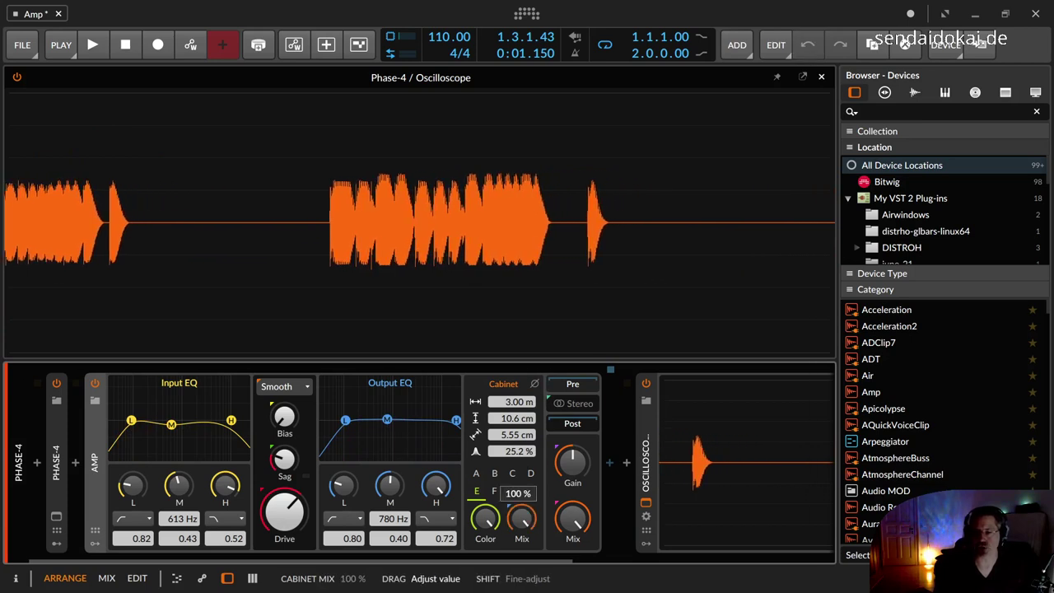
Turn the Cabinet Color down with the Cabinet Mix at 100 % and audition hues A, B, C and D
{"action": "left_click_drag", "start_coordinate": [521, 517], "coordinate": [521, 461]}
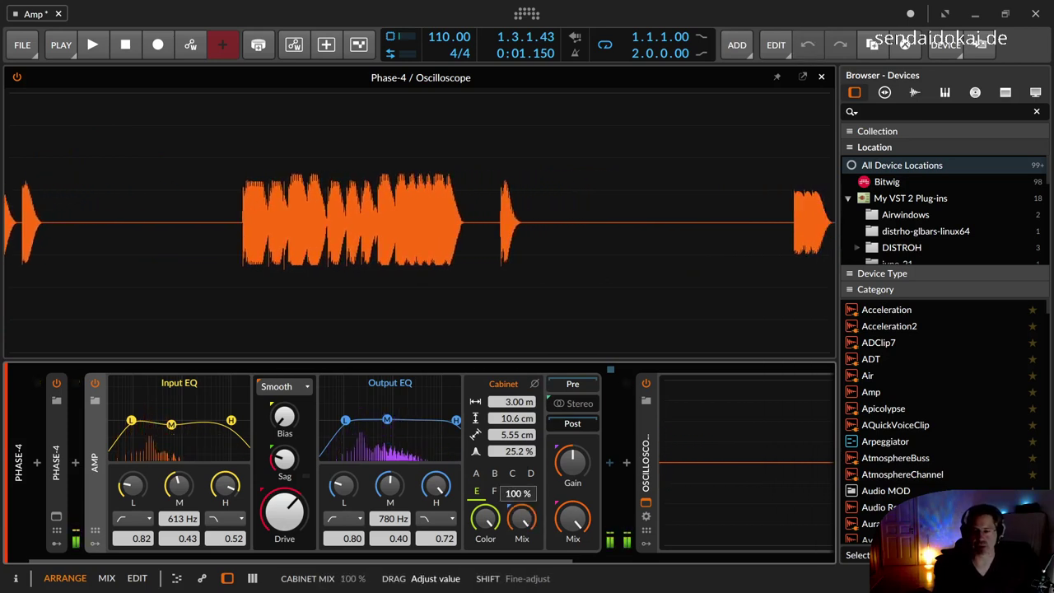
{"action": "left_click", "coordinate": [477, 475]}
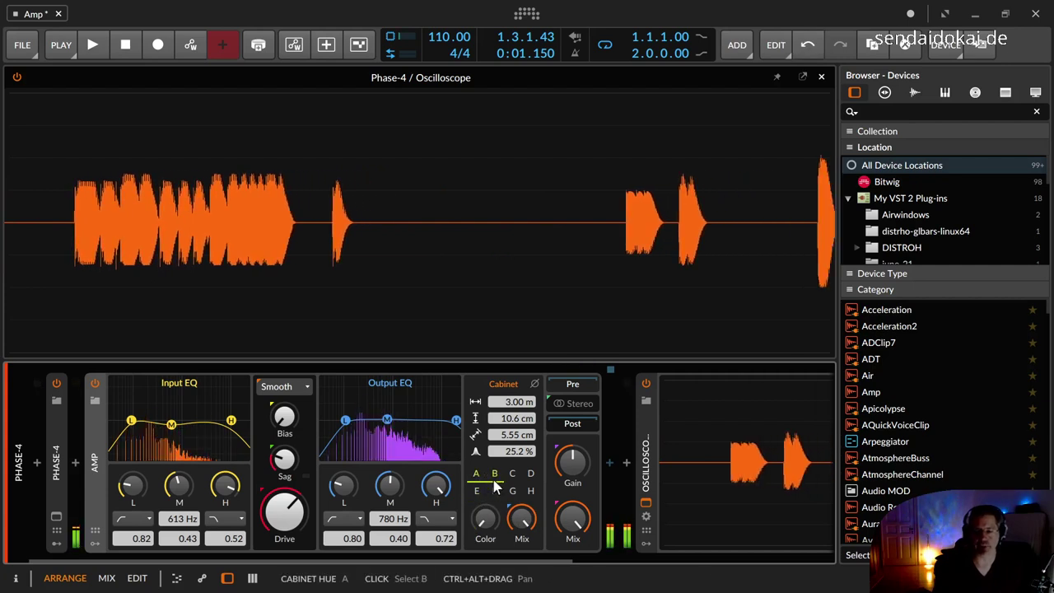
{"action": "left_click", "coordinate": [512, 475]}
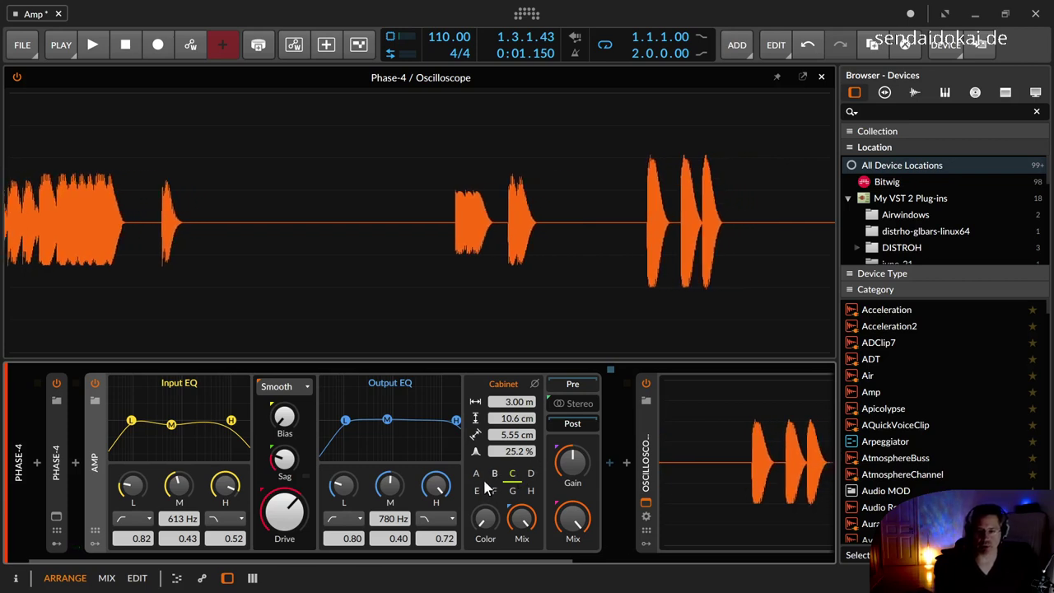
{"action": "left_click", "coordinate": [532, 476]}
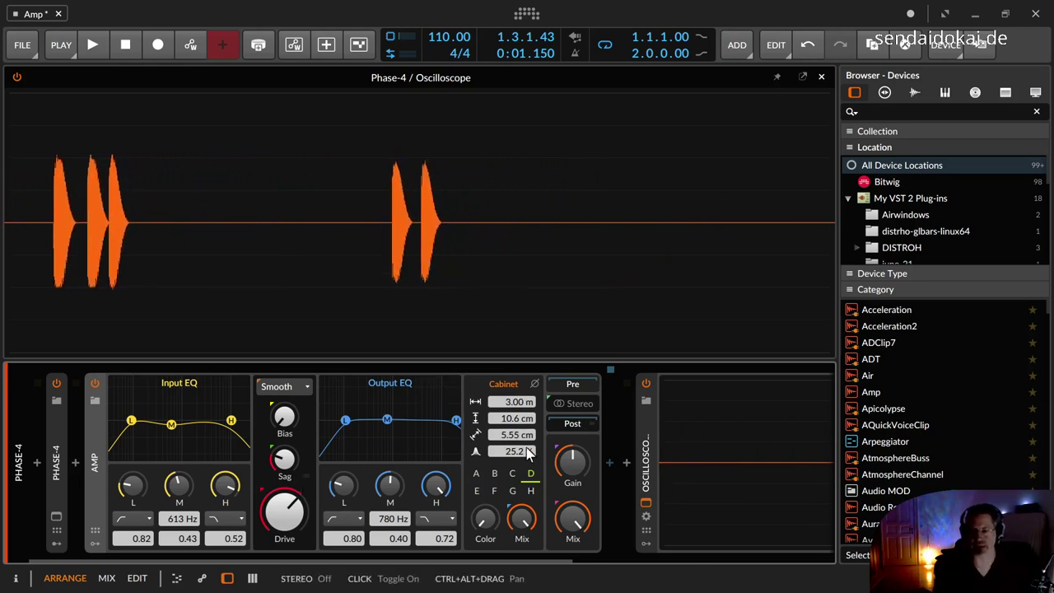
Check the Pre and Post chains with the amp switched to Stereo, and try adjusting the output Gain and overall Mix
{"action": "left_click", "coordinate": [587, 384]}
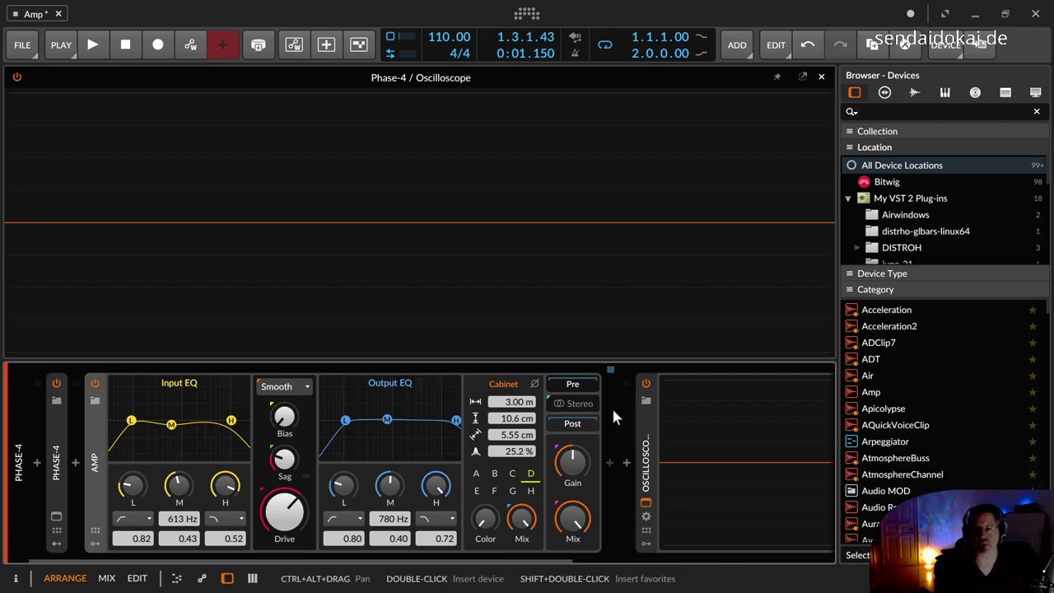
{"action": "left_click", "coordinate": [574, 426]}
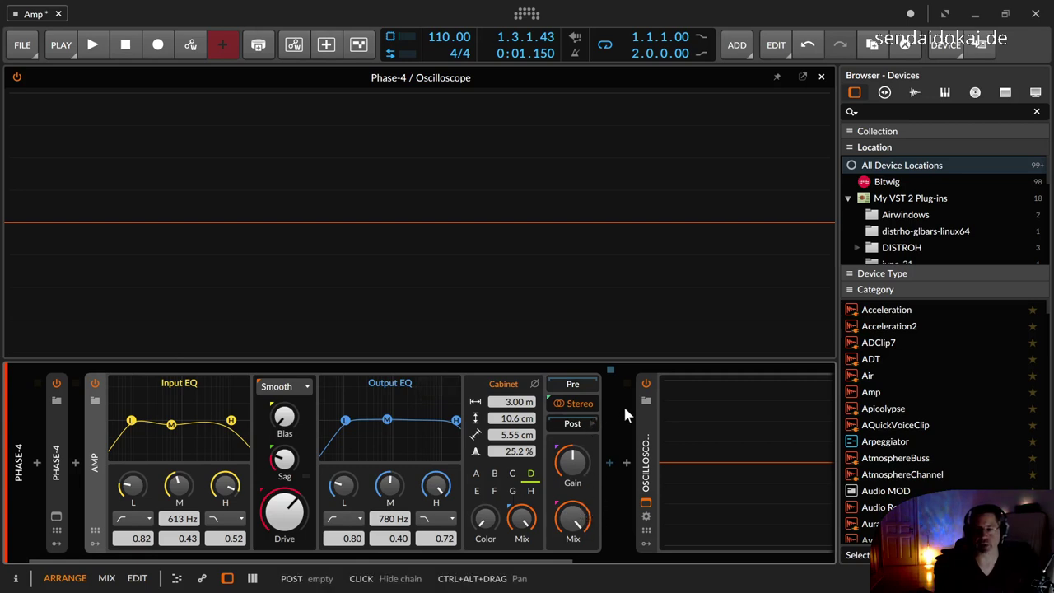
{"action": "mouse_move", "coordinate": [572, 461]}
{"action": "left_mouse_down"}
{"action": "mouse_move", "coordinate": [572, 435]}
{"action": "mouse_move", "coordinate": [572, 471]}
{"action": "left_mouse_up"}
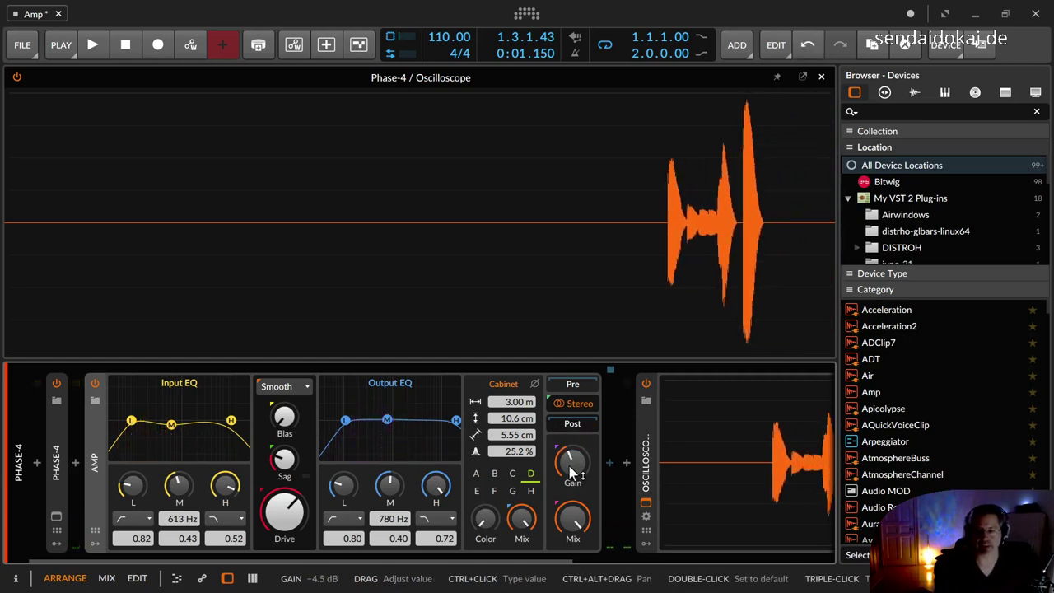
{"action": "mouse_move", "coordinate": [572, 519]}
{"action": "left_mouse_down"}
{"action": "mouse_move", "coordinate": [572, 560]}
{"action": "mouse_move", "coordinate": [572, 475]}
{"action": "mouse_move", "coordinate": [572, 527]}
{"action": "mouse_move", "coordinate": [572, 474]}
{"action": "mouse_move", "coordinate": [568, 512]}
{"action": "left_mouse_up"}
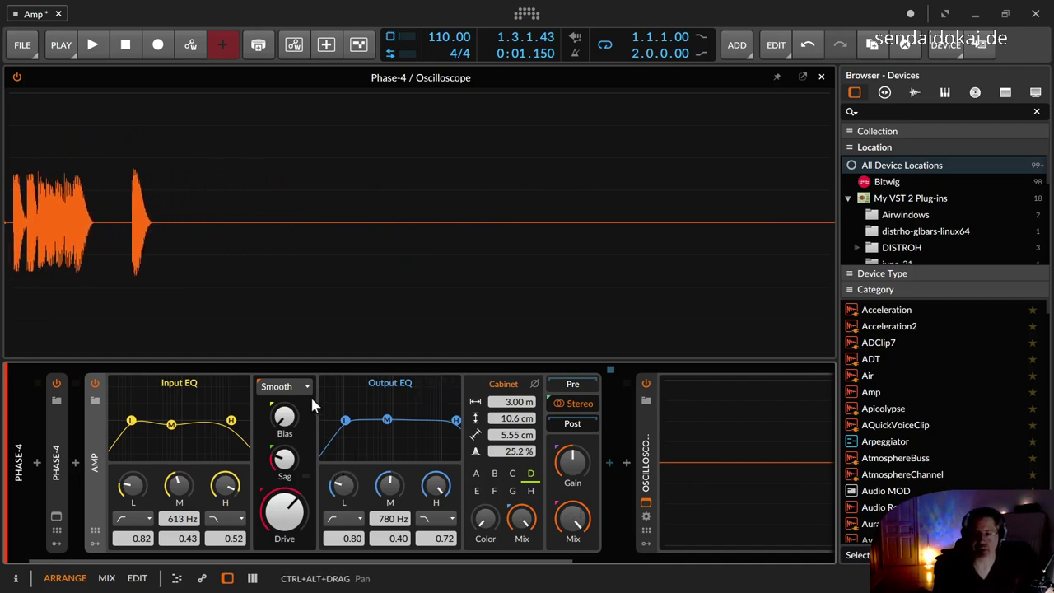
Resize the Cabinet to 42.7 × 30.7 × 14.1 cm with its percentage value at 48.4 %, raise Color fully and select hue G
{"action": "left_click_drag", "start_coordinate": [388, 559], "coordinate": [515, 555]}
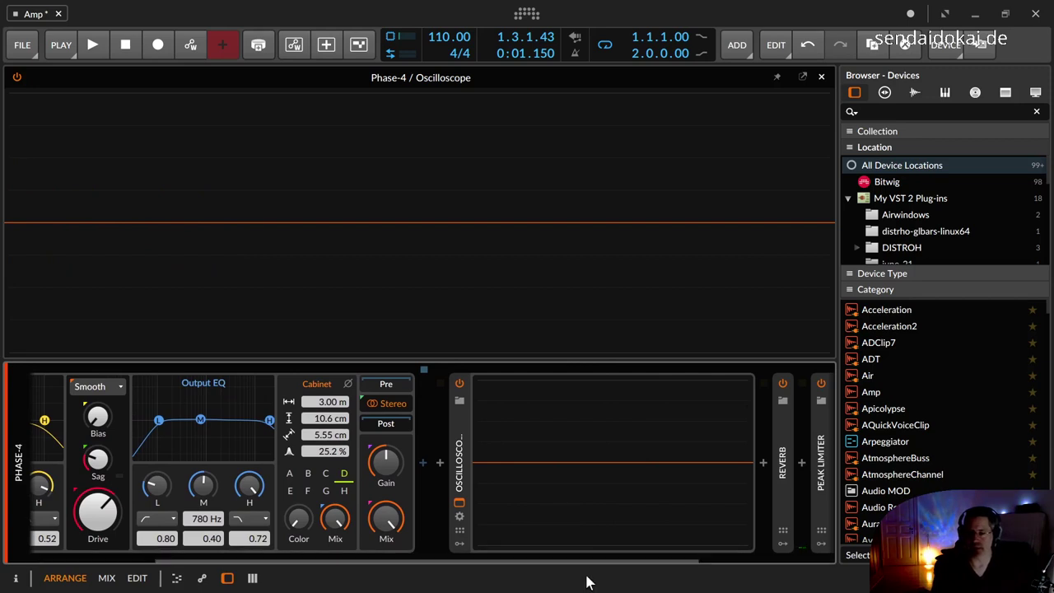
{"action": "left_click_drag", "start_coordinate": [585, 567], "coordinate": [470, 566]}
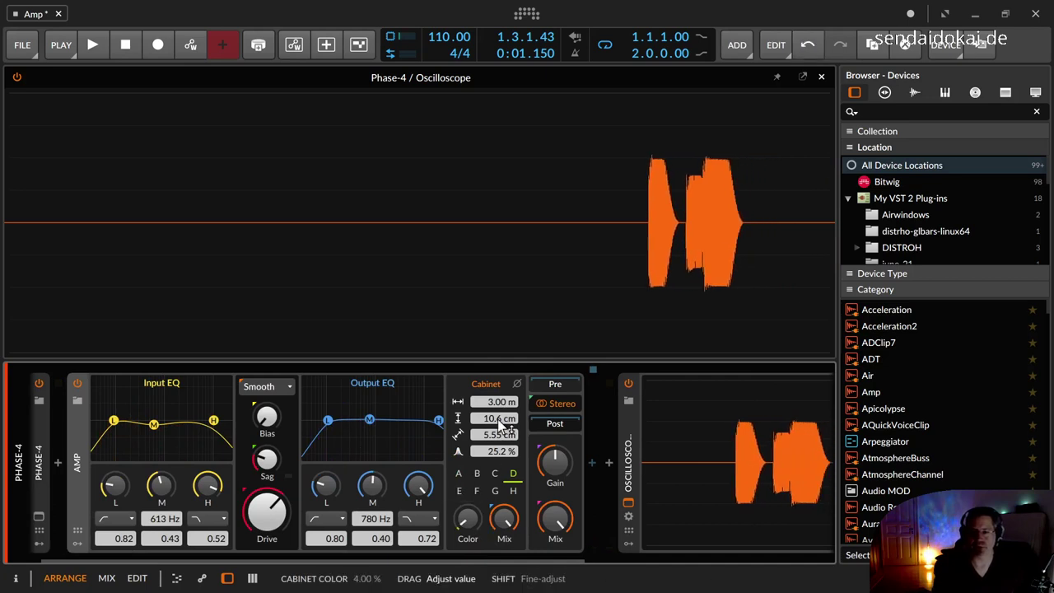
{"action": "mouse_move", "coordinate": [501, 401]}
{"action": "left_mouse_down"}
{"action": "mouse_move", "coordinate": [501, 469]}
{"action": "mouse_move", "coordinate": [501, 382]}
{"action": "left_mouse_up"}
{"action": "left_click_drag", "start_coordinate": [502, 434], "coordinate": [503, 407]}
{"action": "left_click_drag", "start_coordinate": [466, 517], "coordinate": [467, 494]}
{"action": "left_click", "coordinate": [495, 491]}
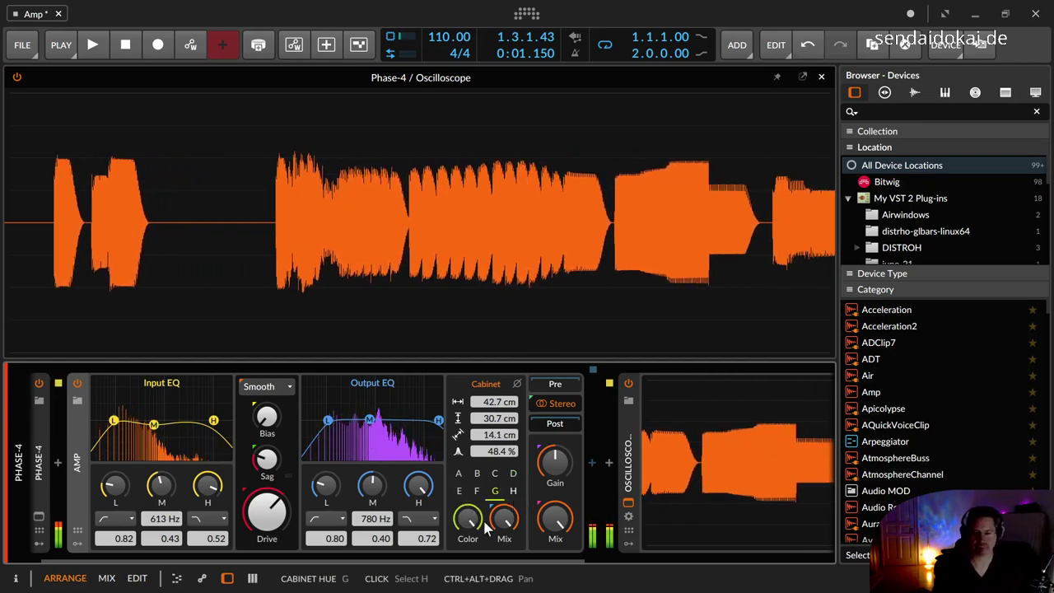
Raise the Amp's Sag and Bias and reduce the Drive to about +26.8 dB
{"action": "left_click_drag", "start_coordinate": [276, 468], "coordinate": [276, 457]}
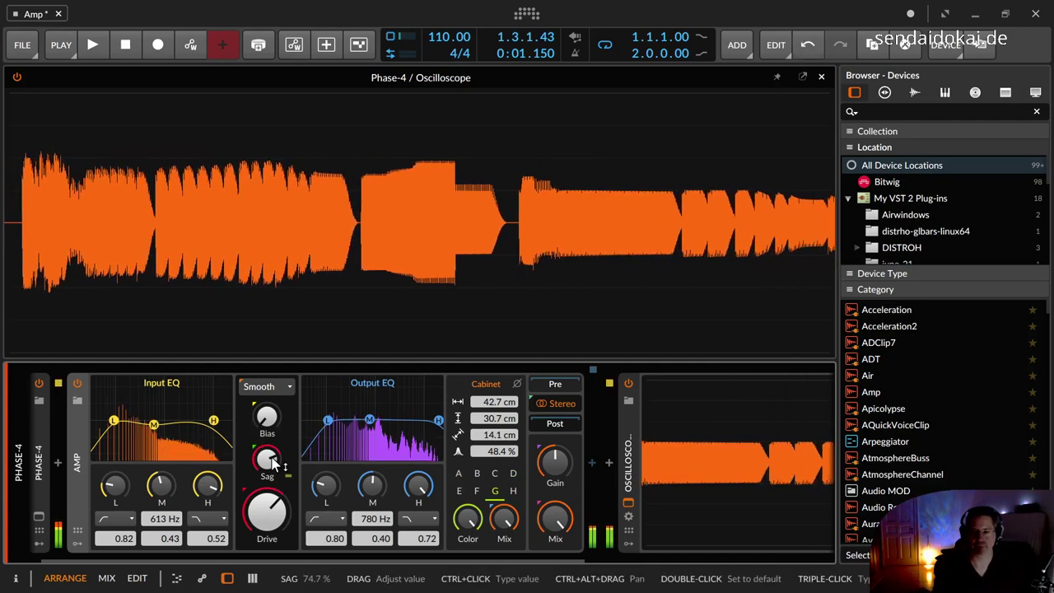
{"action": "left_click_drag", "start_coordinate": [265, 417], "coordinate": [266, 412]}
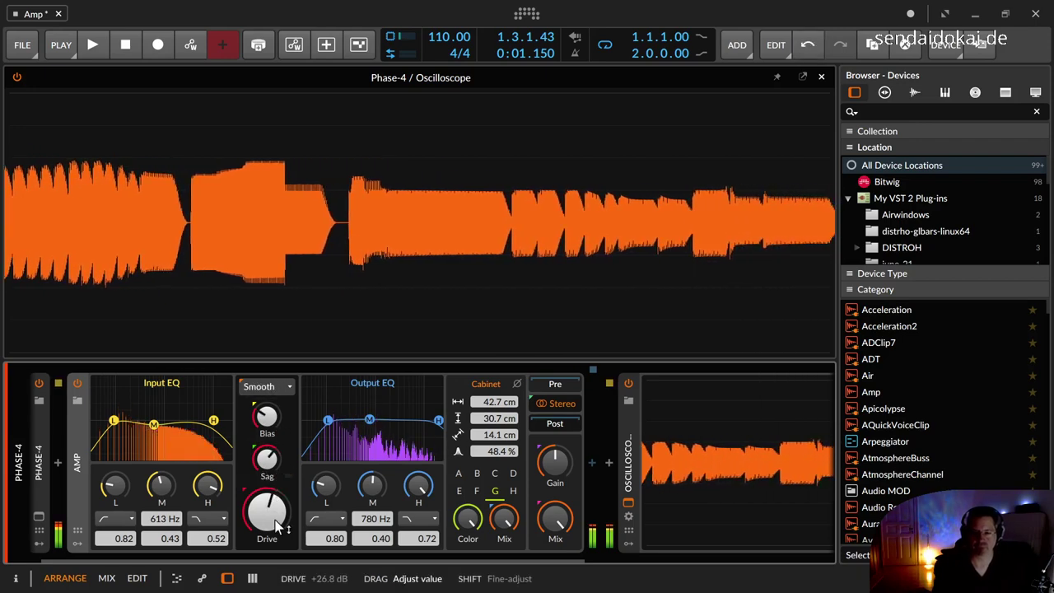